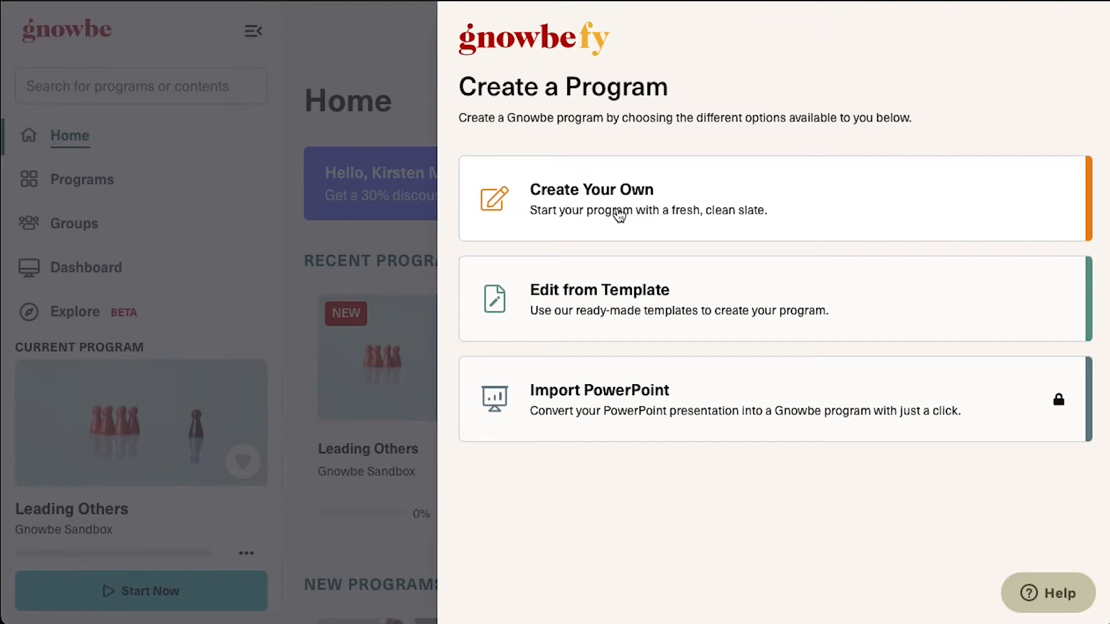
Start a blank program with Create Your Own and title it 'Leading Others'
click(620, 215)
double_click(506, 196)
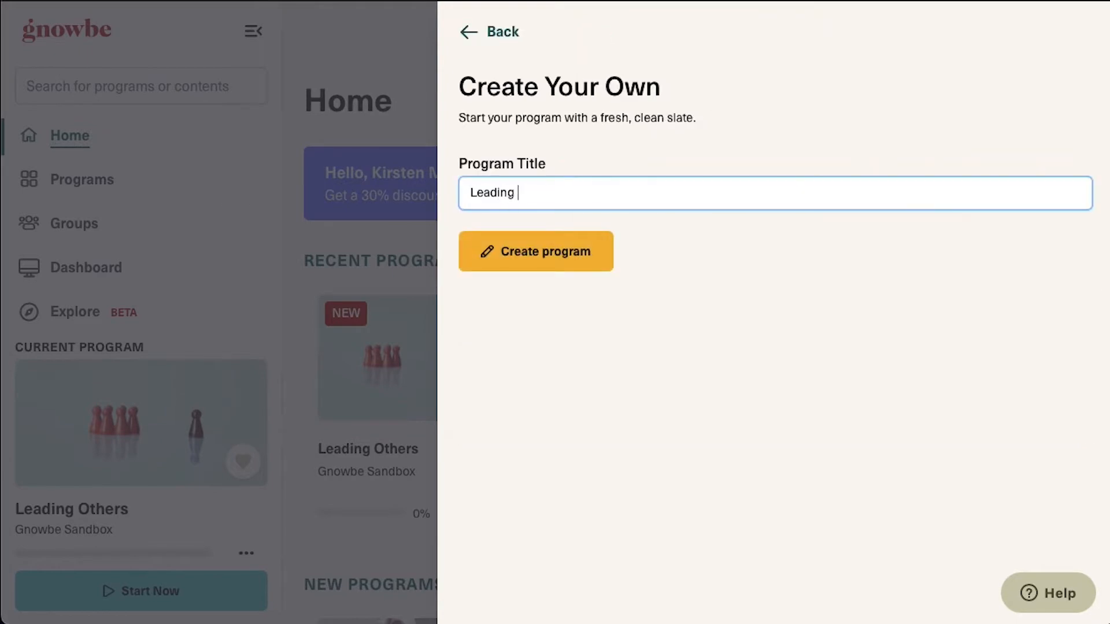
click(535, 258)
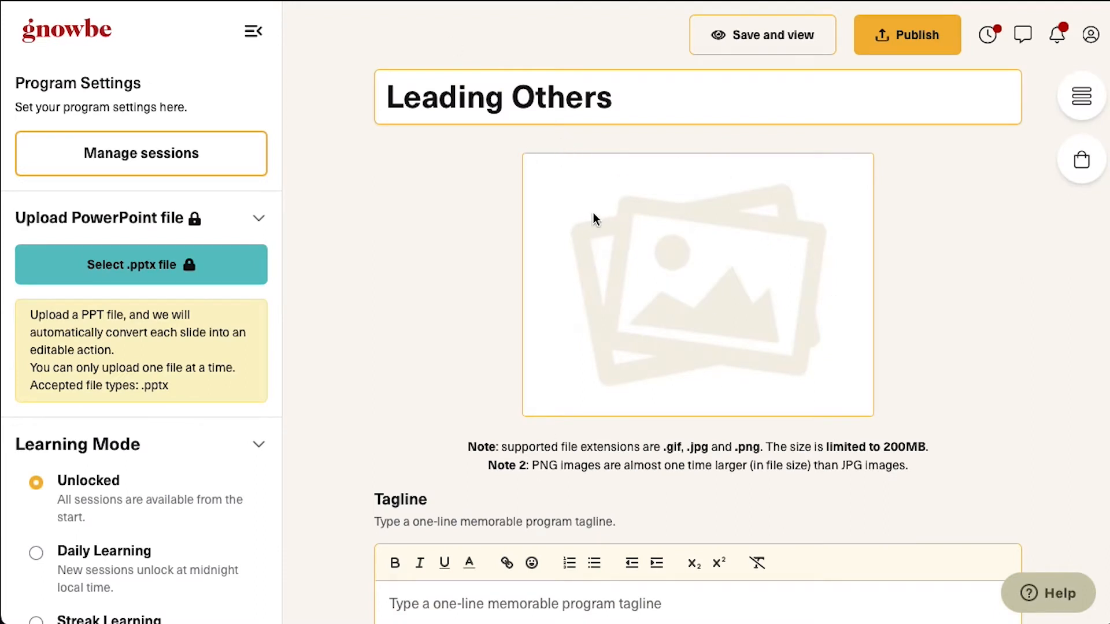
Set an Unsplash 'leadership' photo as the program cover image
click(821, 289)
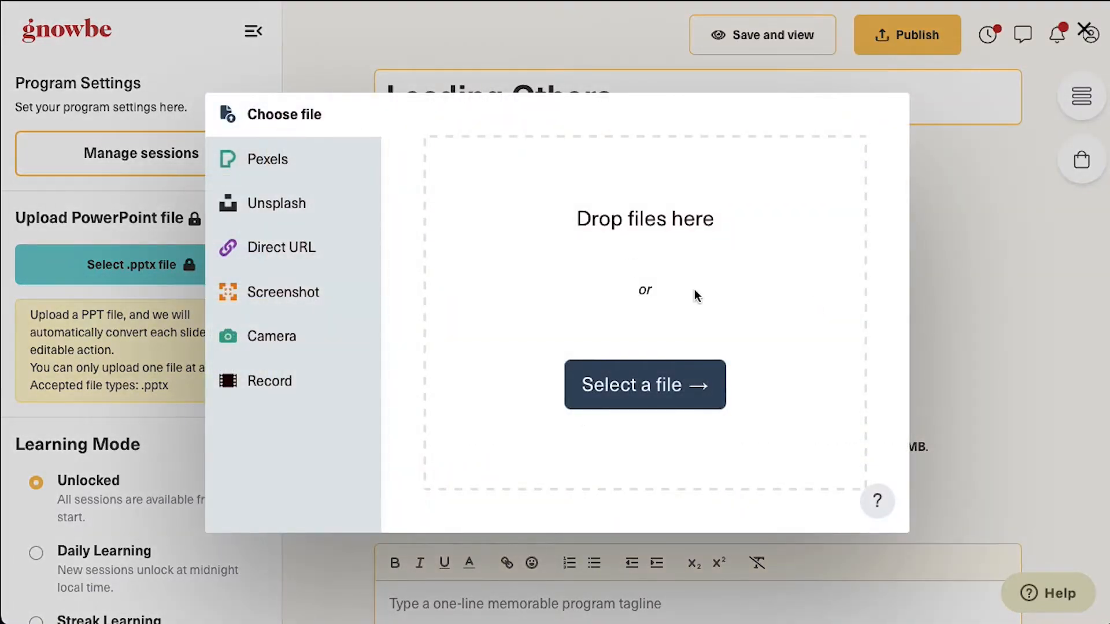
click(298, 161)
click(268, 205)
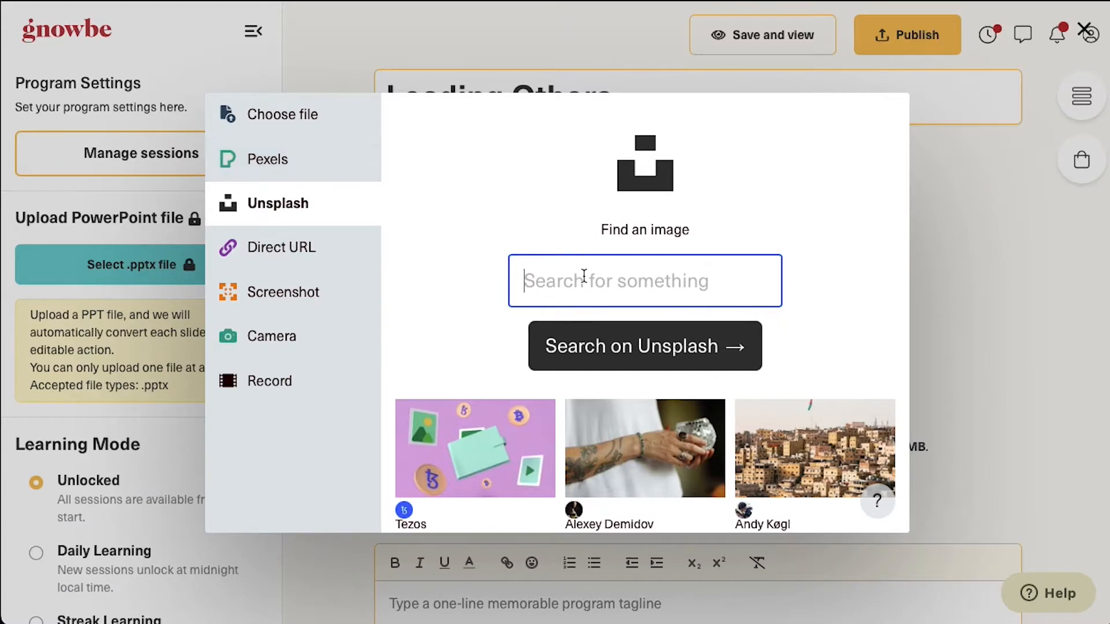
text(leadership)
key(Return)
click(468, 458)
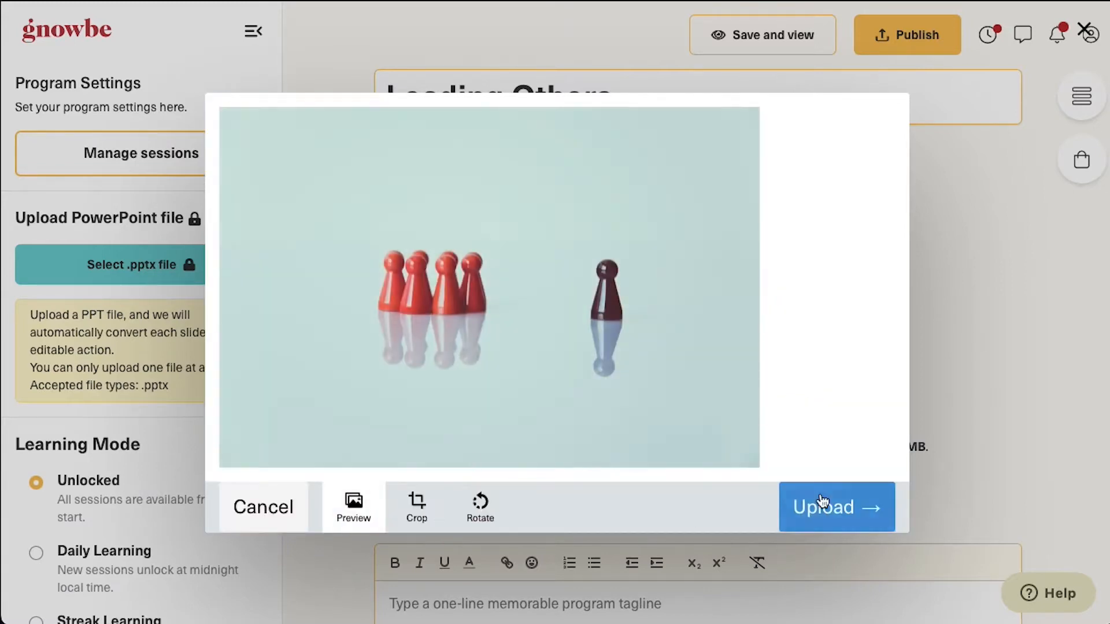
click(820, 503)
Paste in the program tagline and description
scroll(665, 462, down, 3)
click(505, 441)
text(Learn how to lead from the inside out)
scroll(525, 564, down, 5)
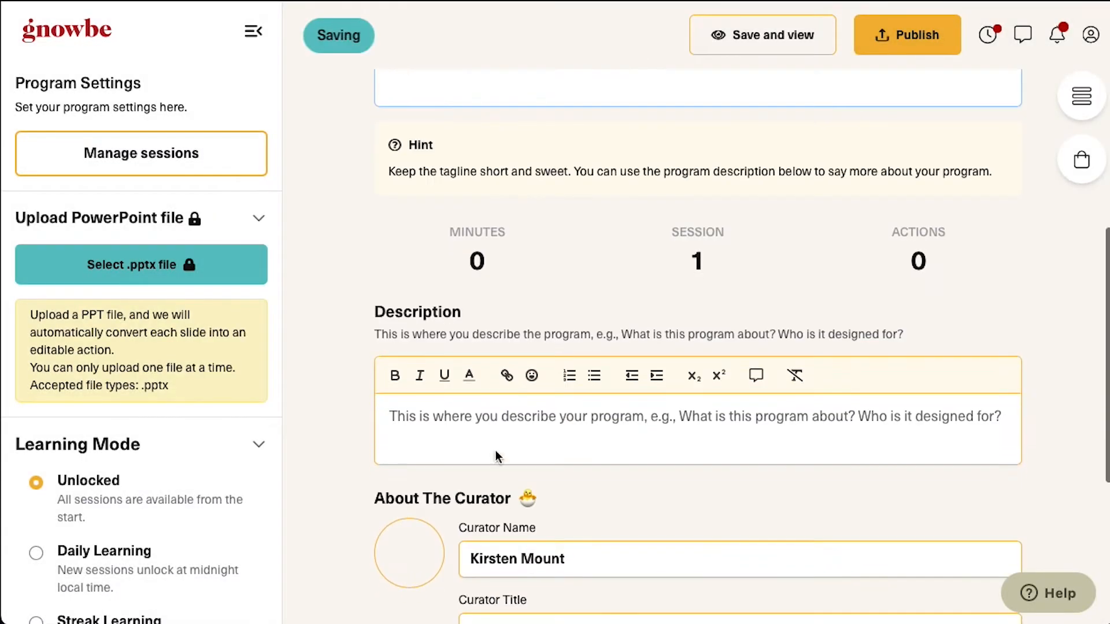
click(495, 453)
key(ctrl+v)
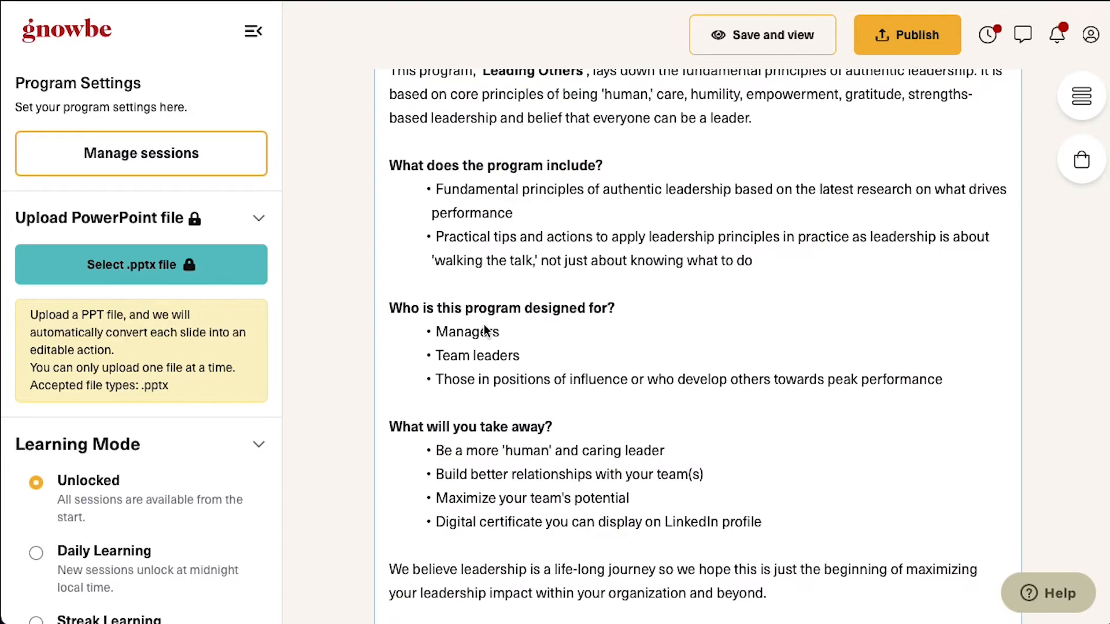
scroll(493, 332, down, 8)
Enter the curator's name and upload the curator photo
triple_click(506, 282)
text(g)
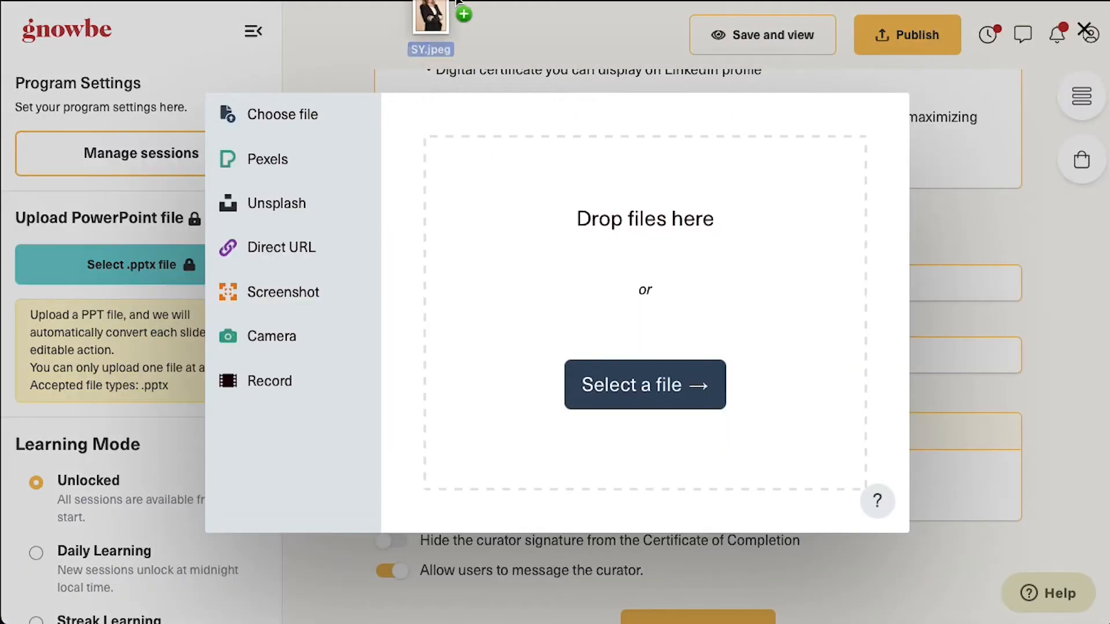
drag(451, 8, 525, 249)
click(821, 513)
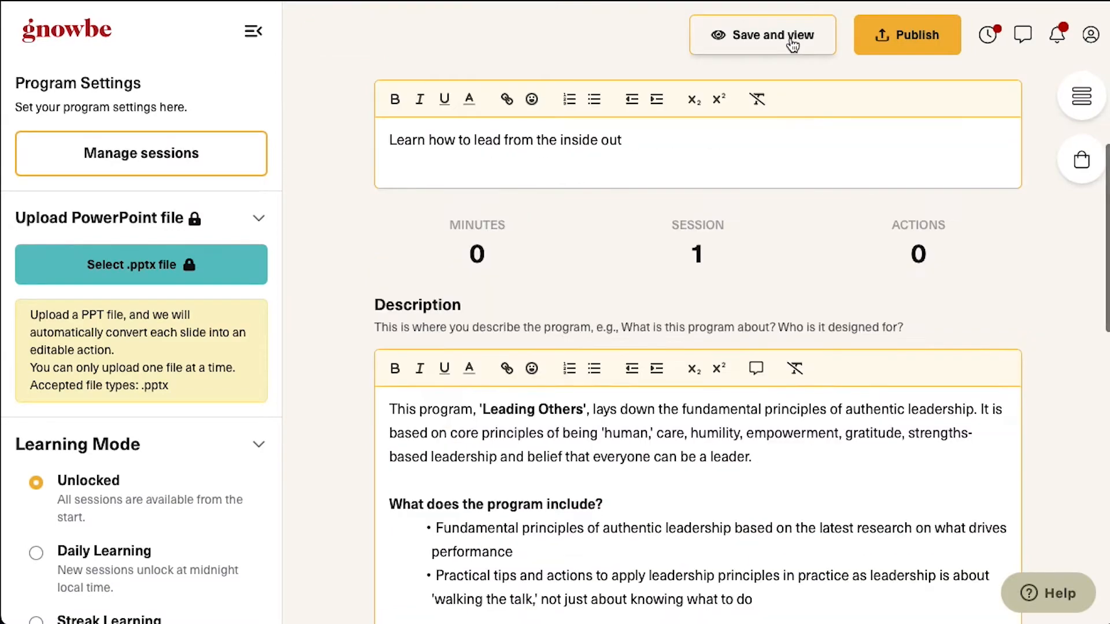
Save the program, review its page, and return to editing
click(792, 36)
scroll(833, 321, down, 10)
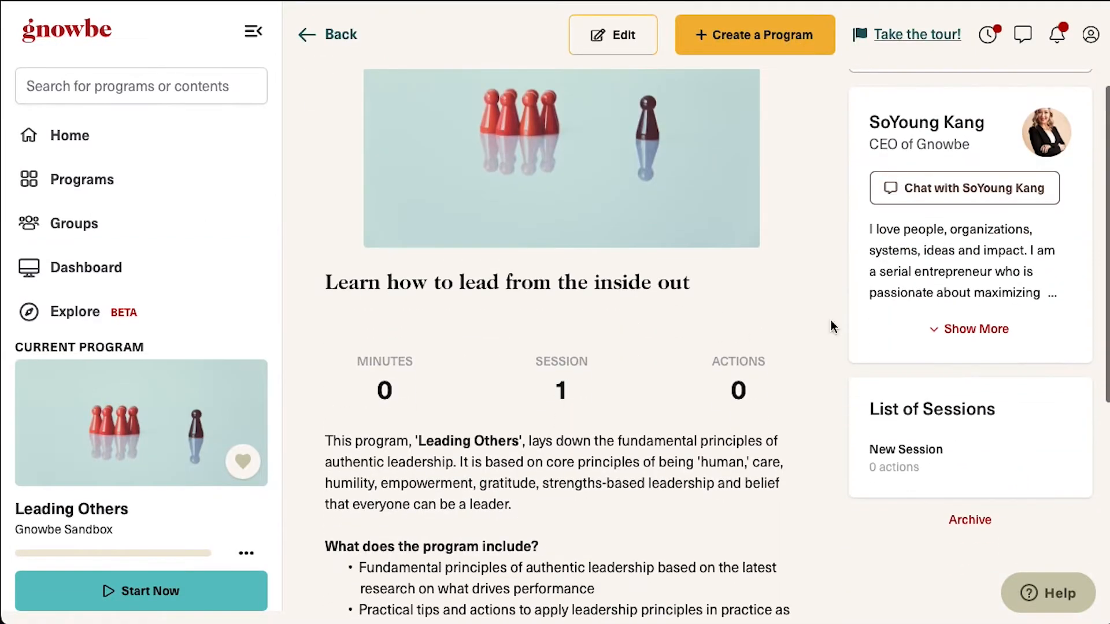
scroll(810, 541, up, 10)
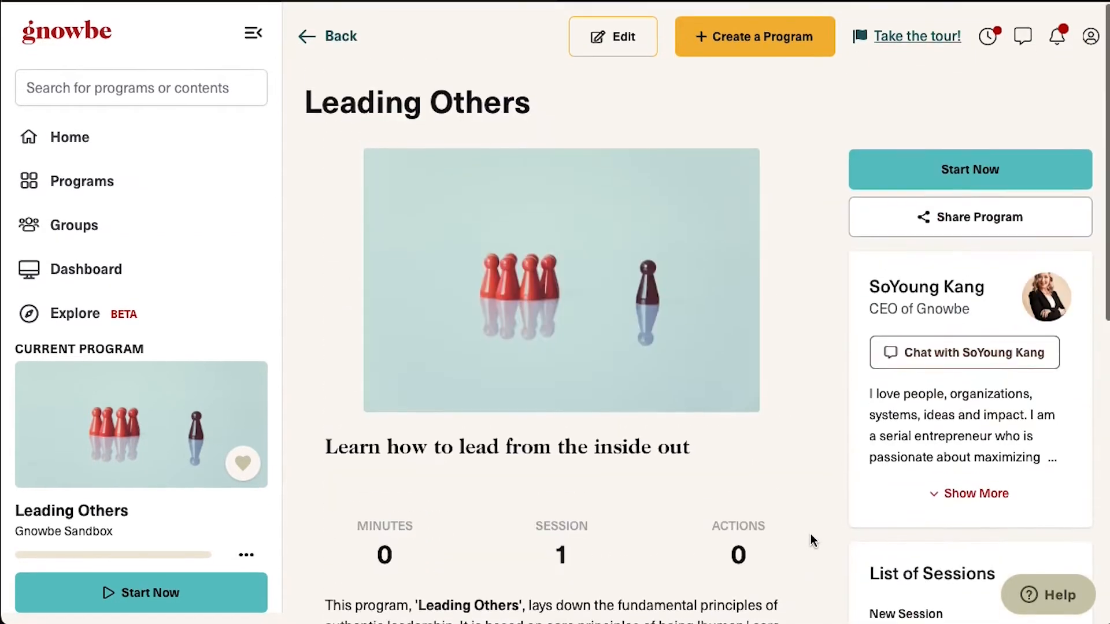
click(626, 34)
scroll(745, 448, down, 15)
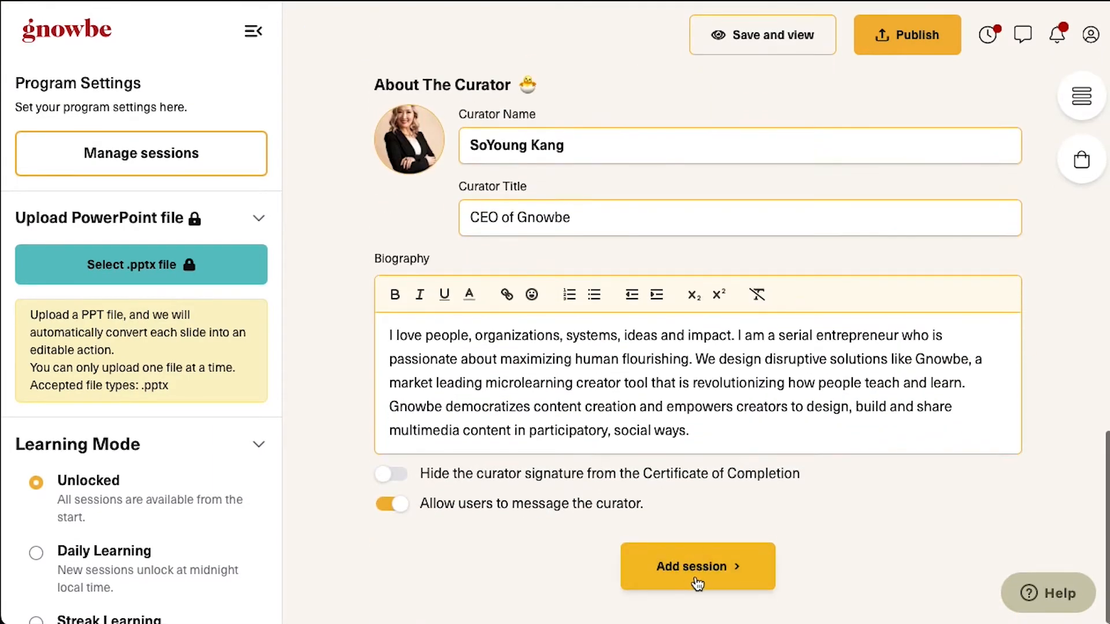
Add Session 1 as a default 'New Session' and scroll through its editor
click(747, 584)
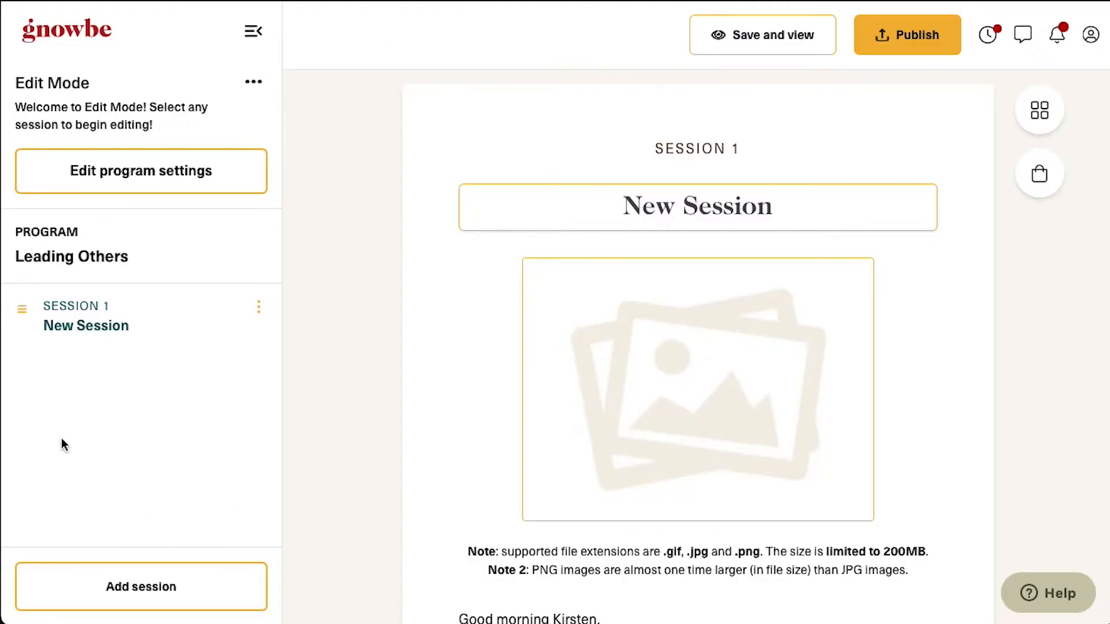
scroll(451, 359, down, 1)
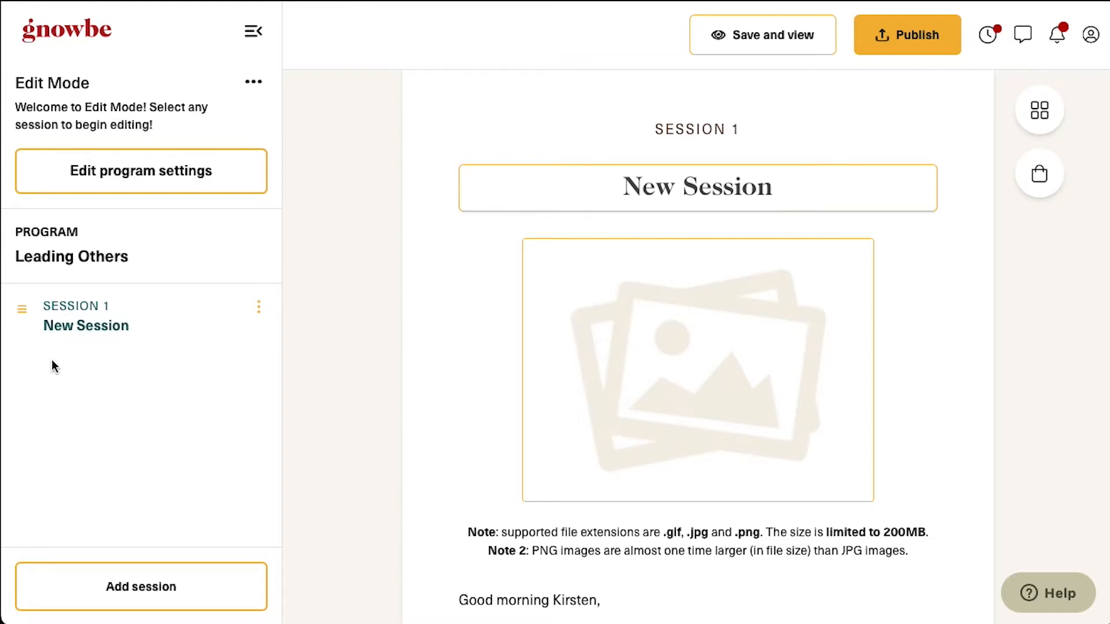
scroll(648, 500, down, 8)
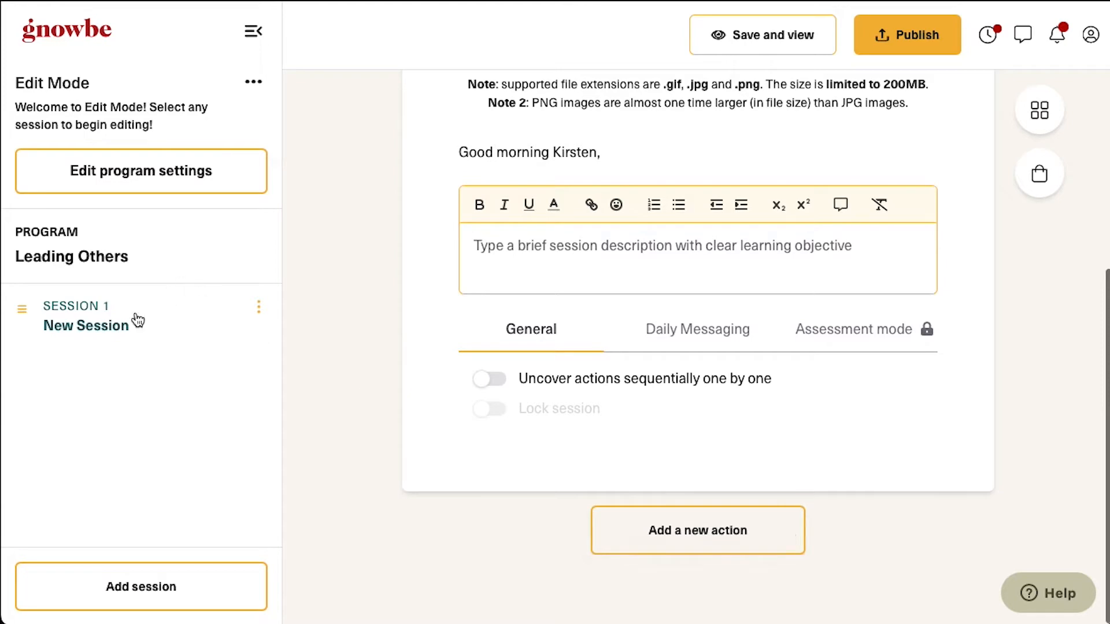
Rename Session 1 'Caring Leadership' and add 'Leading from the inside out' and 'Identify your values'
click(755, 551)
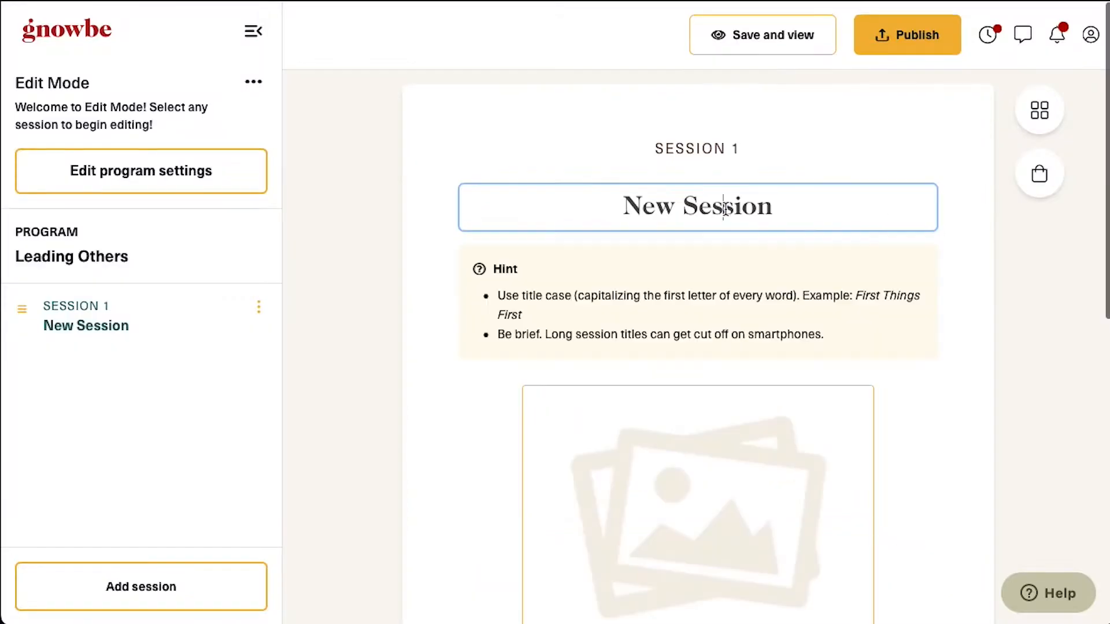
text(Caring Leadership)
click(392, 364)
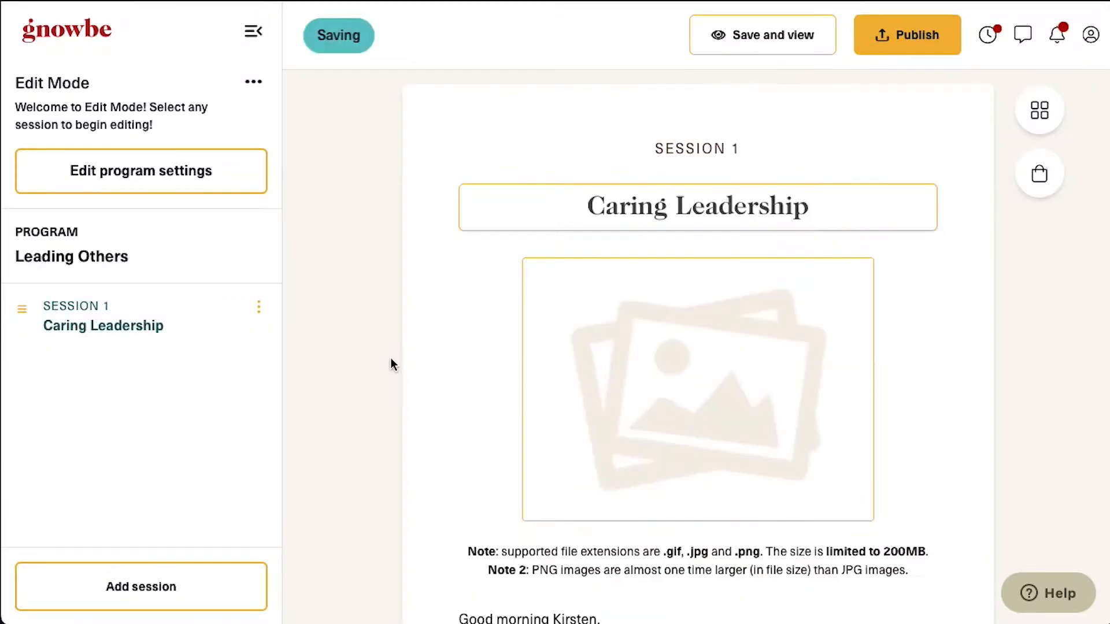
click(135, 595)
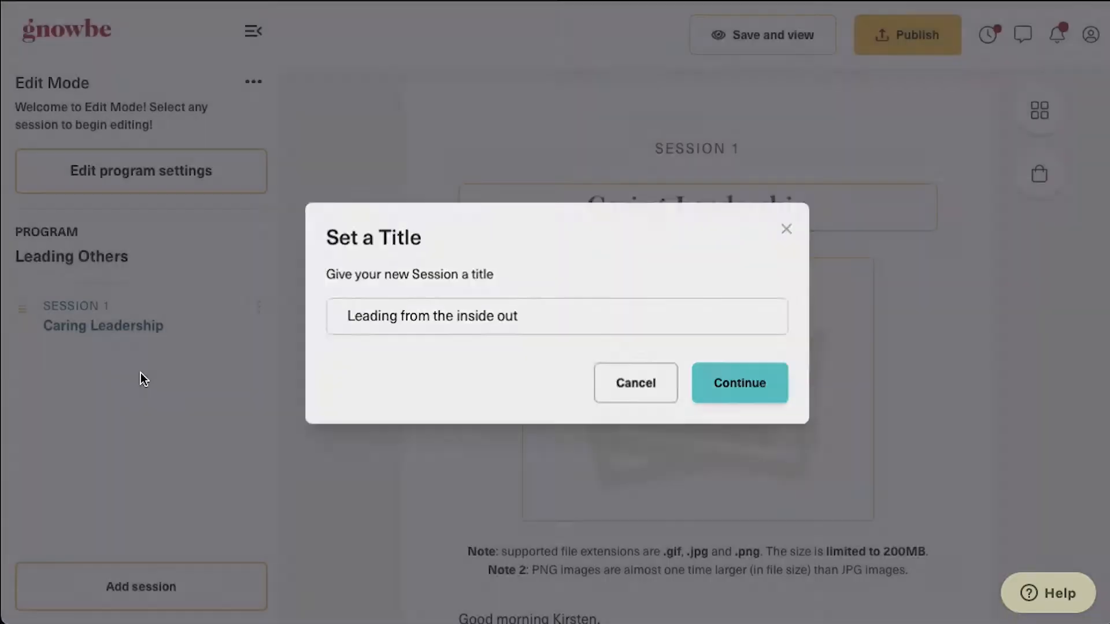
key(Return)
click(156, 595)
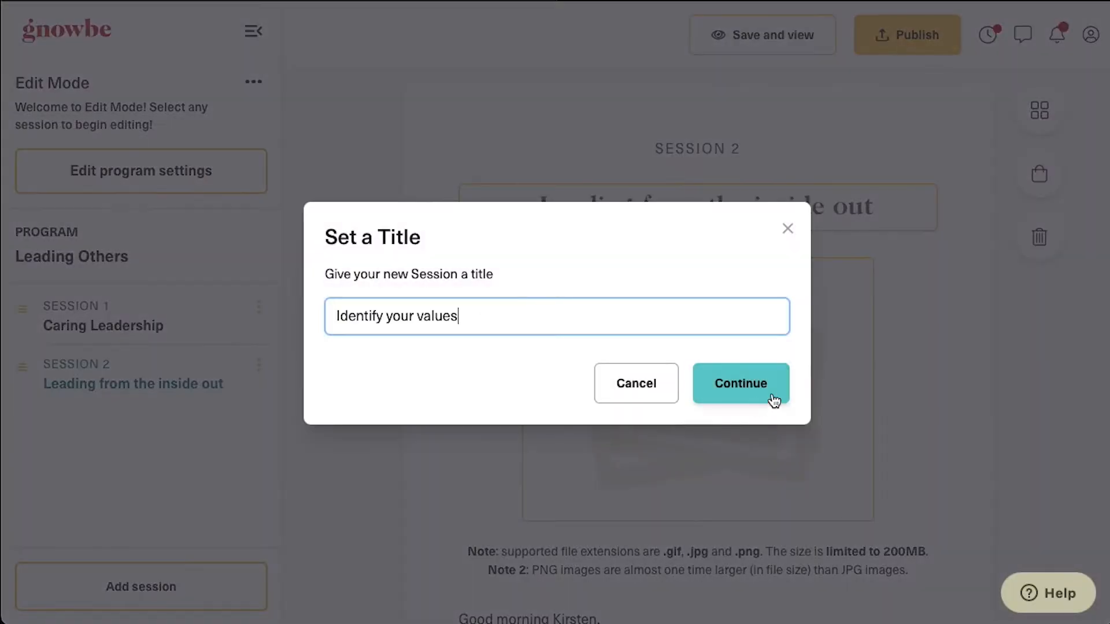
click(773, 398)
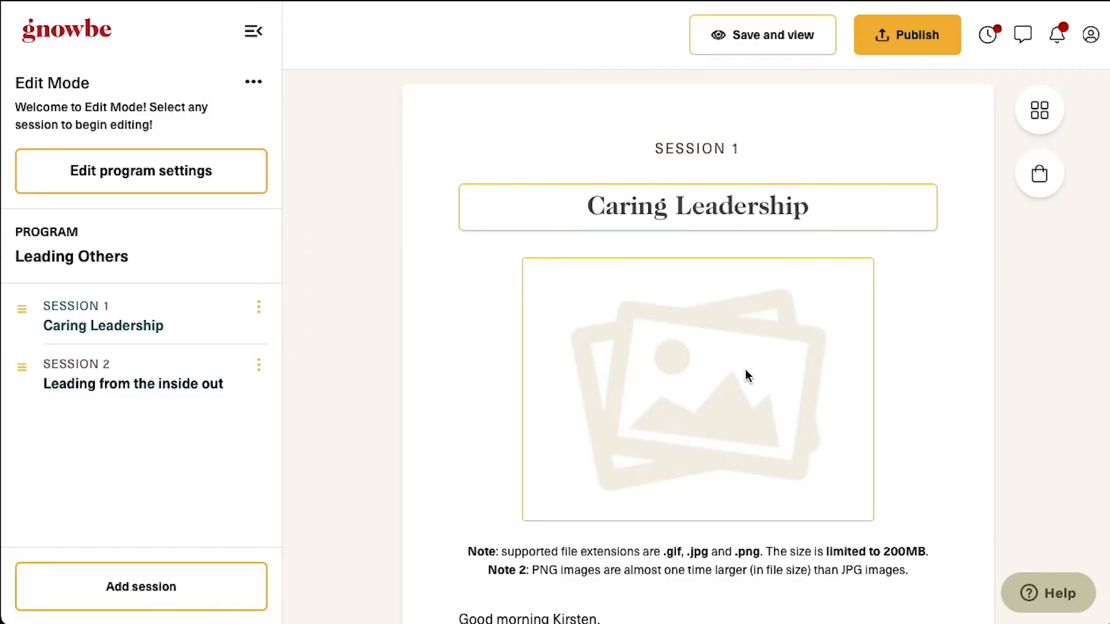
Reopen Session 1 Caring Leadership and look over its settings
click(105, 324)
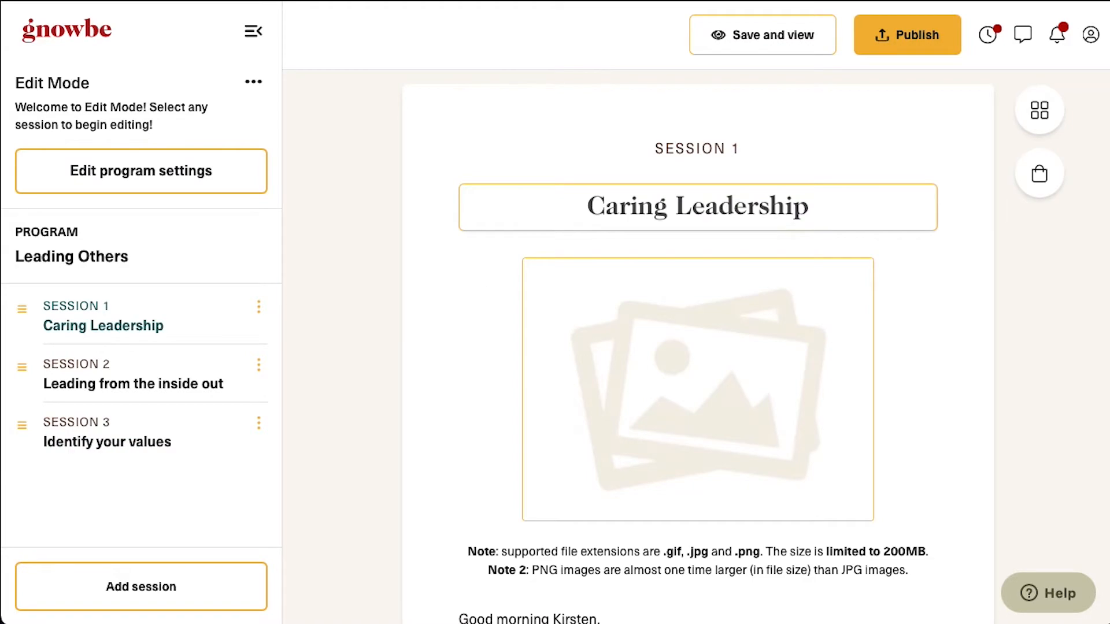
scroll(770, 409, down, 6)
scroll(770, 409, up, 6)
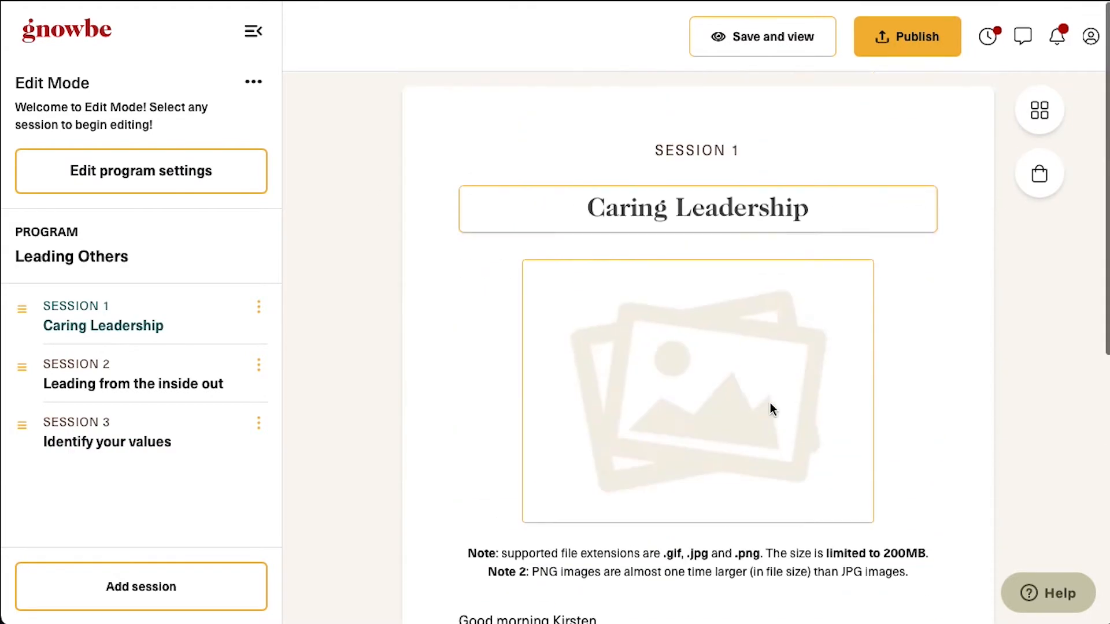
scroll(770, 409, down, 8)
scroll(772, 408, up, 6)
scroll(771, 409, down, 6)
scroll(771, 409, up, 7)
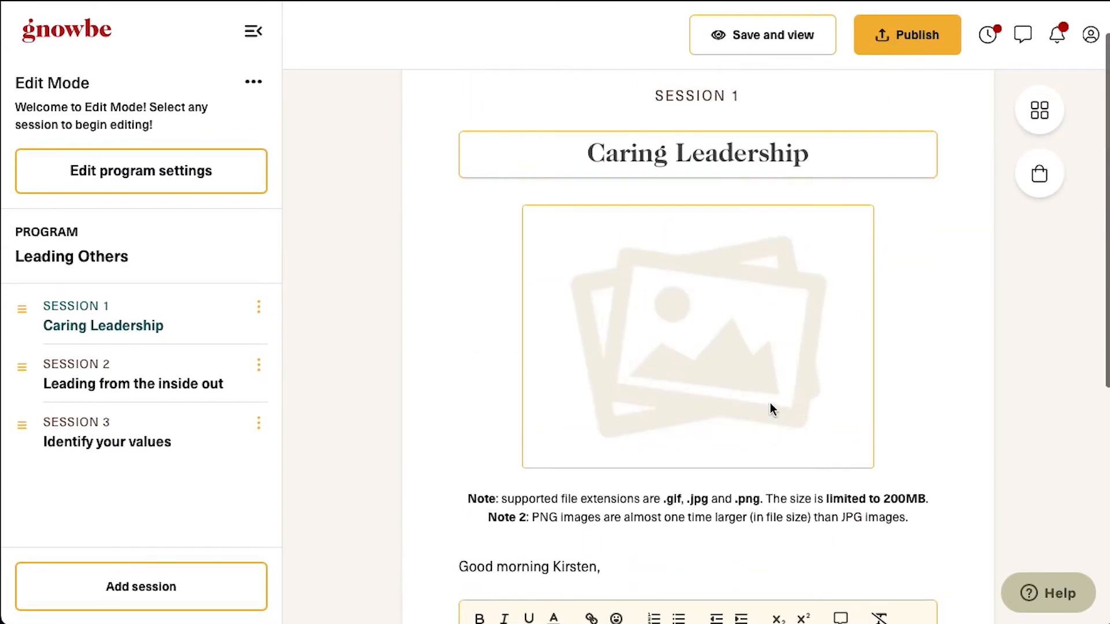
Give Caring Leadership a flower-in-hands Unsplash 'caring' image and open the action type chooser
click(767, 350)
click(246, 193)
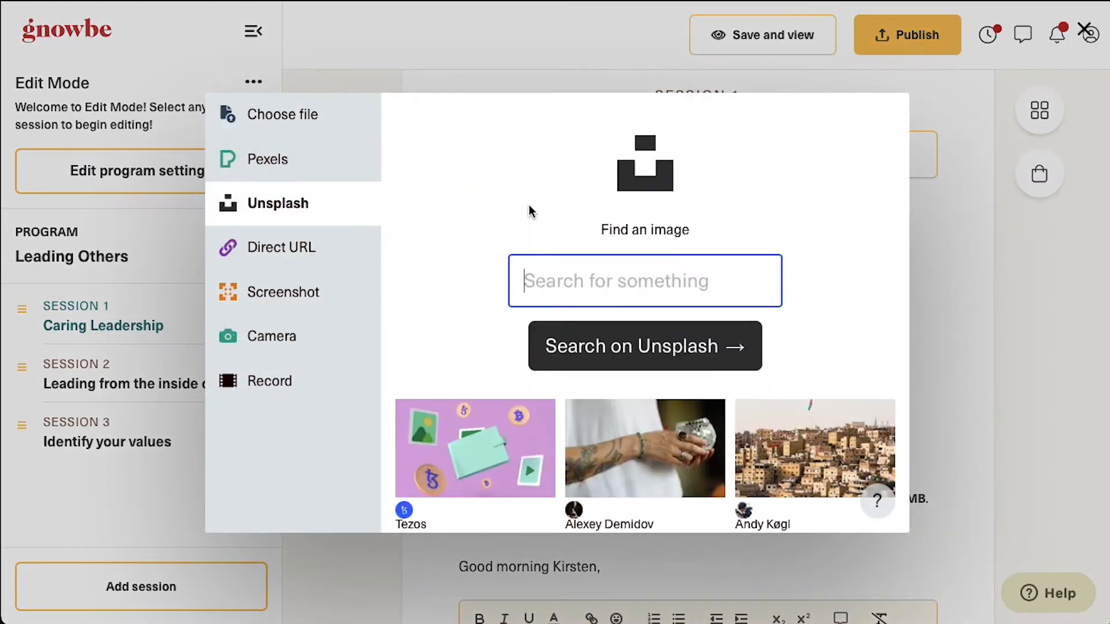
text(caring)
key(Return)
click(460, 430)
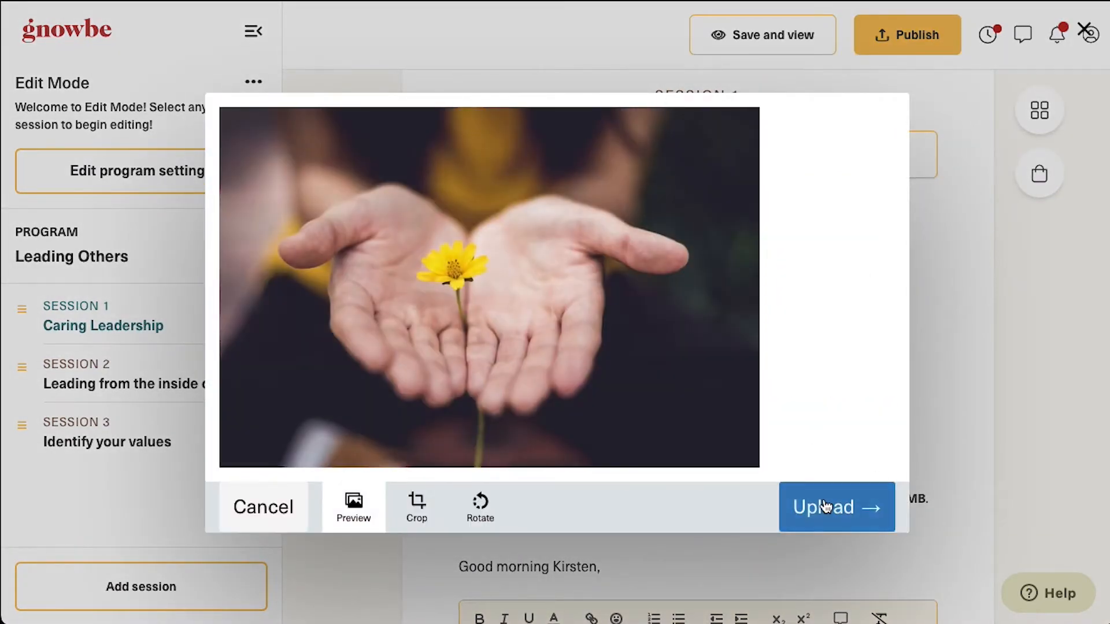
click(826, 506)
scroll(965, 488, down, 10)
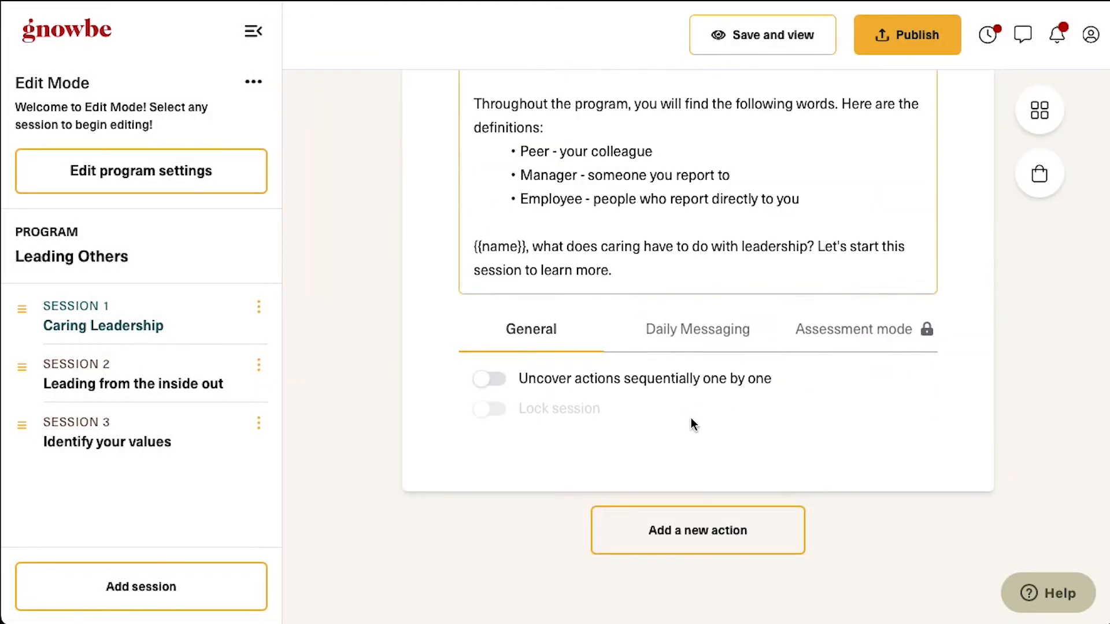
click(706, 539)
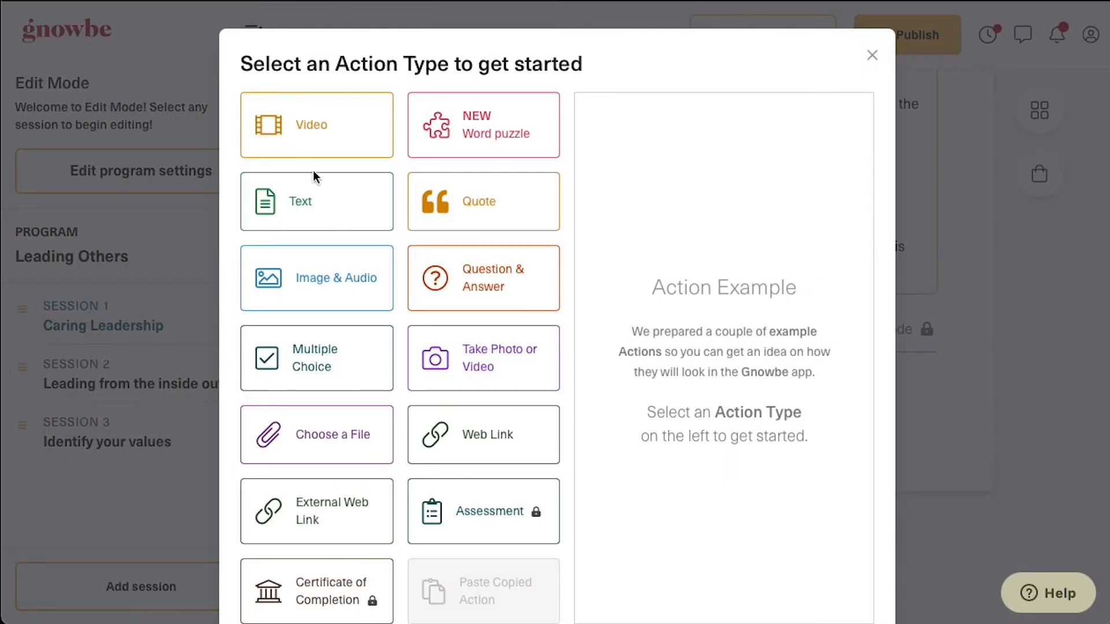
Add a Text action titled '1. Maximize your Gnowbe learning journey'
click(347, 202)
click(809, 581)
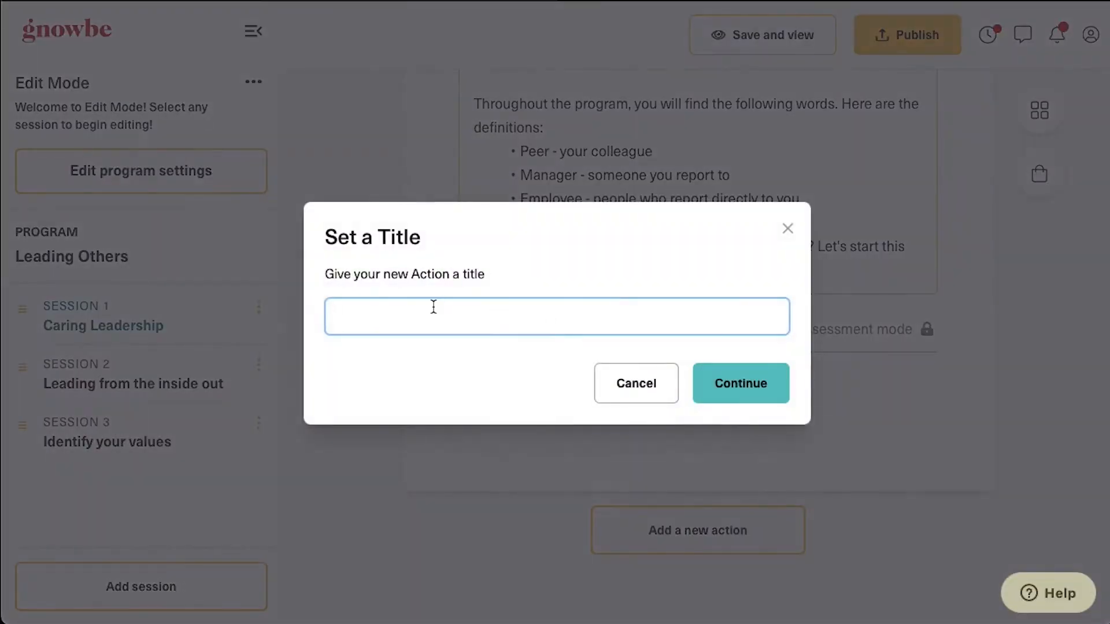
text(1. Maximize your Gnowbe learning journey)
click(762, 398)
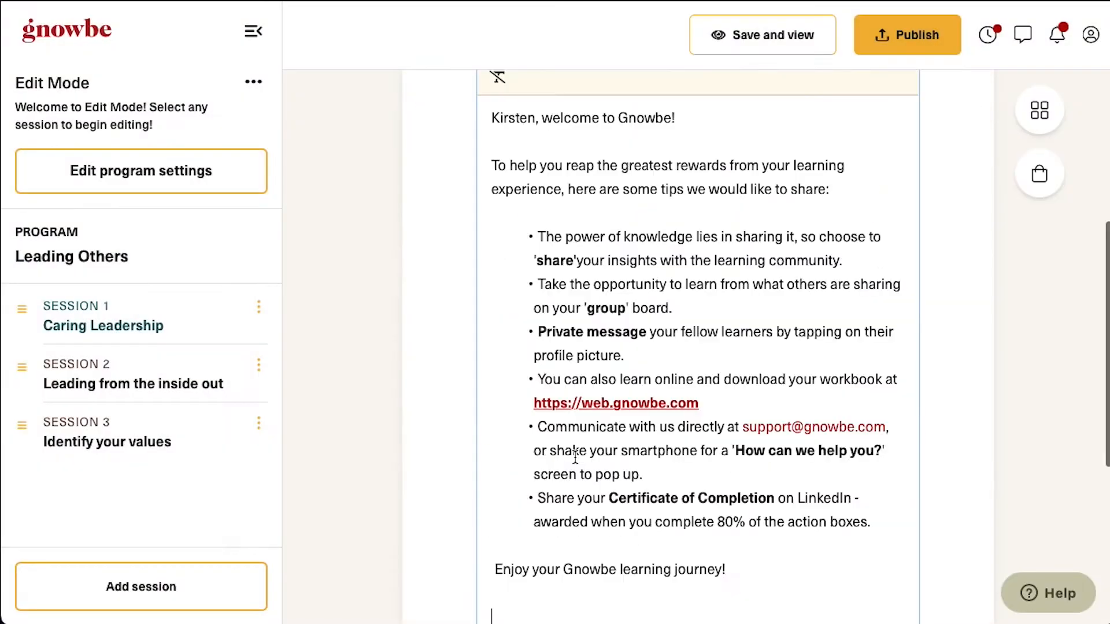
Add a winding-road Unsplash 'journey' photo to the action
scroll(575, 457, up, 5)
click(663, 273)
click(275, 207)
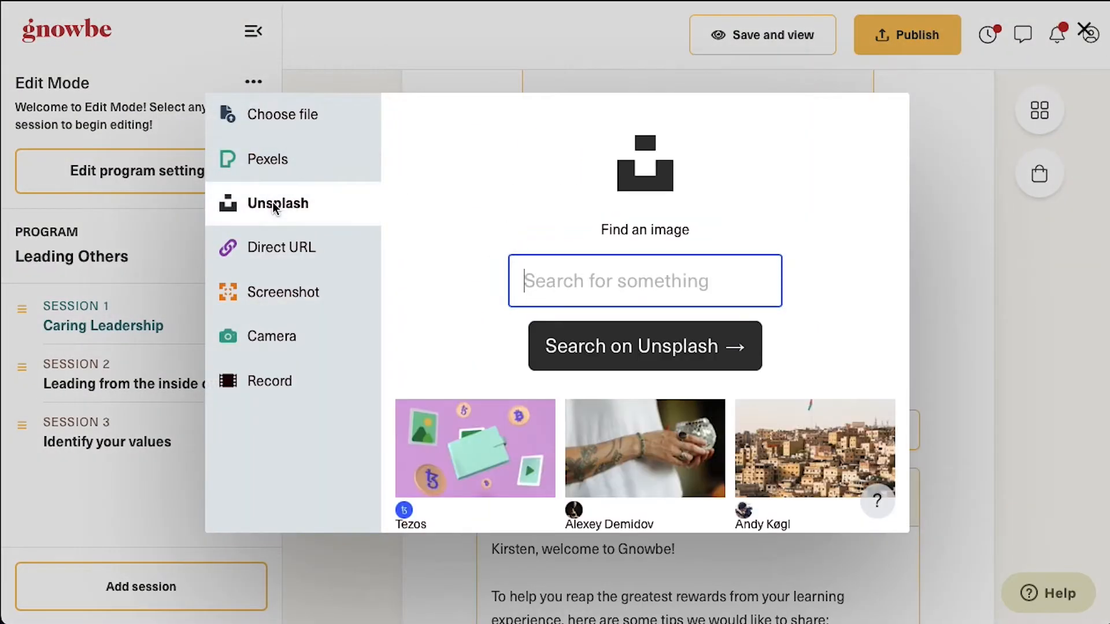
key(Return)
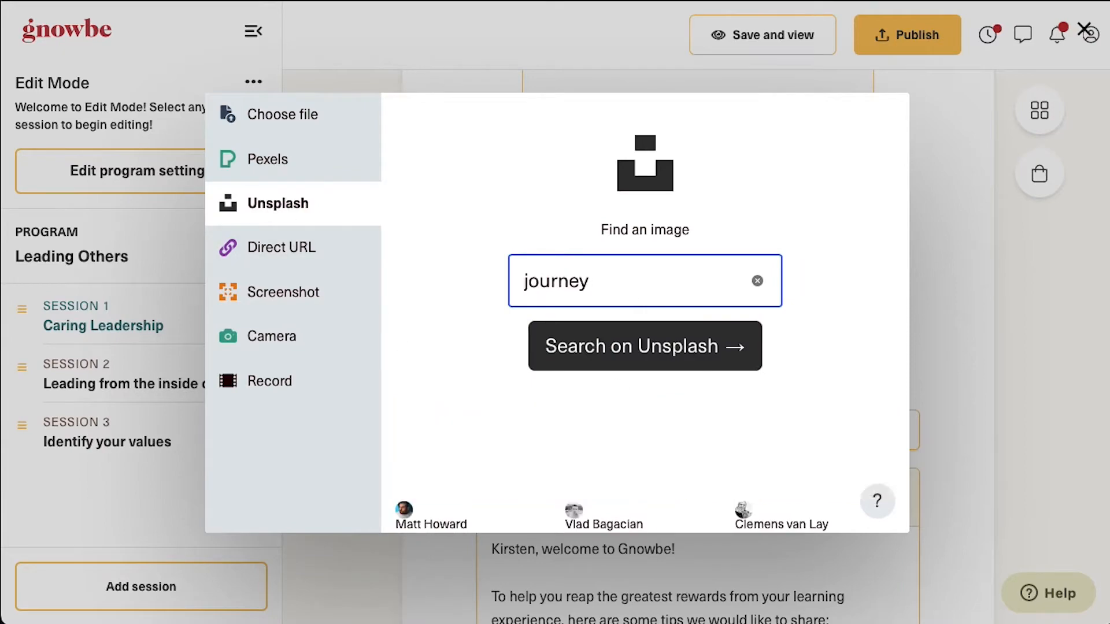
click(475, 447)
click(843, 508)
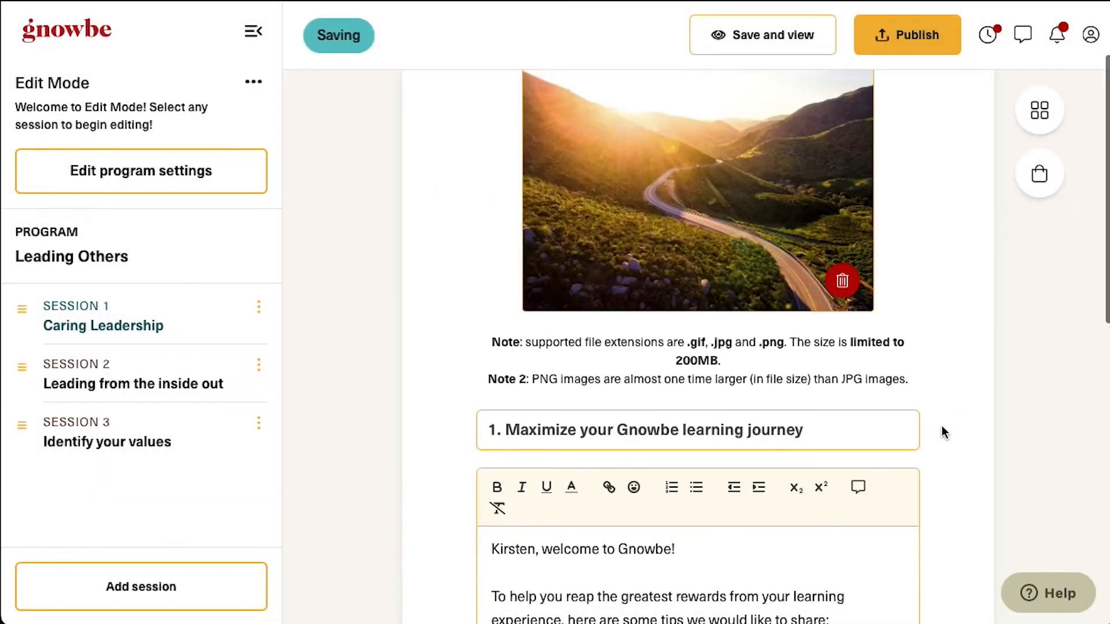
Save and preview the read action, then save and close its editor
scroll(942, 429, down, 8)
scroll(942, 429, up, 7)
click(774, 38)
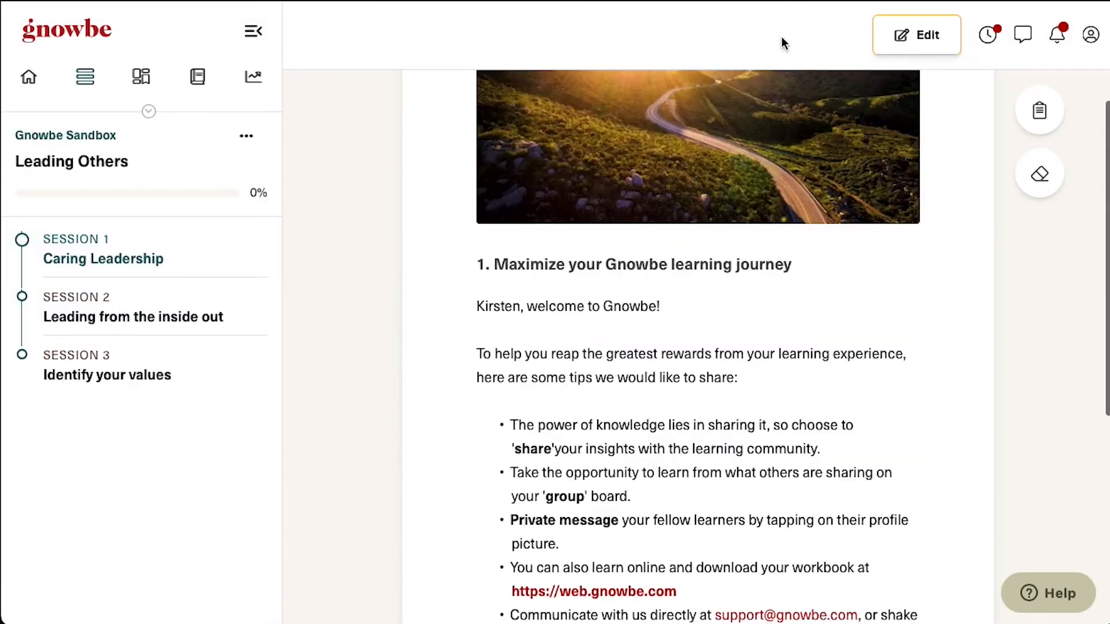
scroll(782, 408, down, 7)
scroll(784, 386, up, 8)
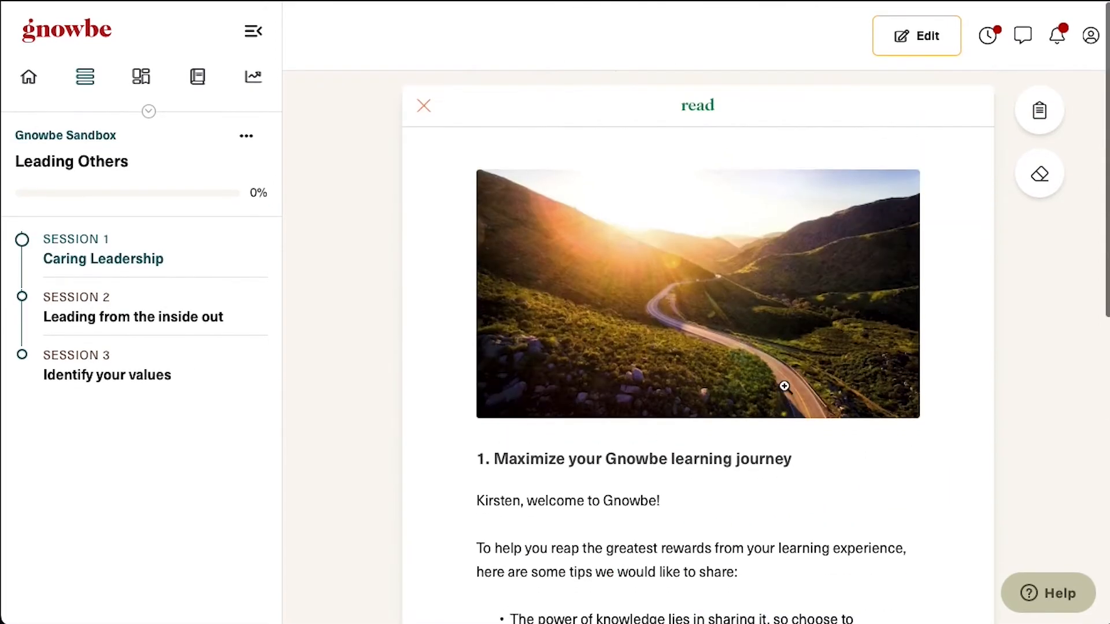
click(931, 40)
scroll(701, 461, down, 5)
click(702, 461)
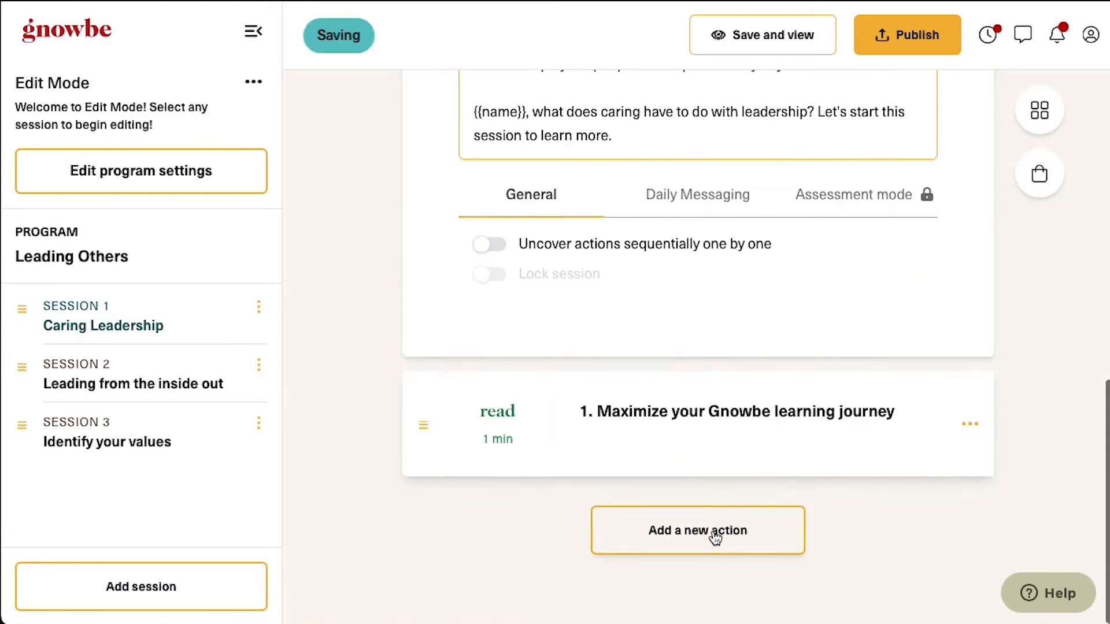
Add a Multiple Choice action titled 'Poll'
click(713, 532)
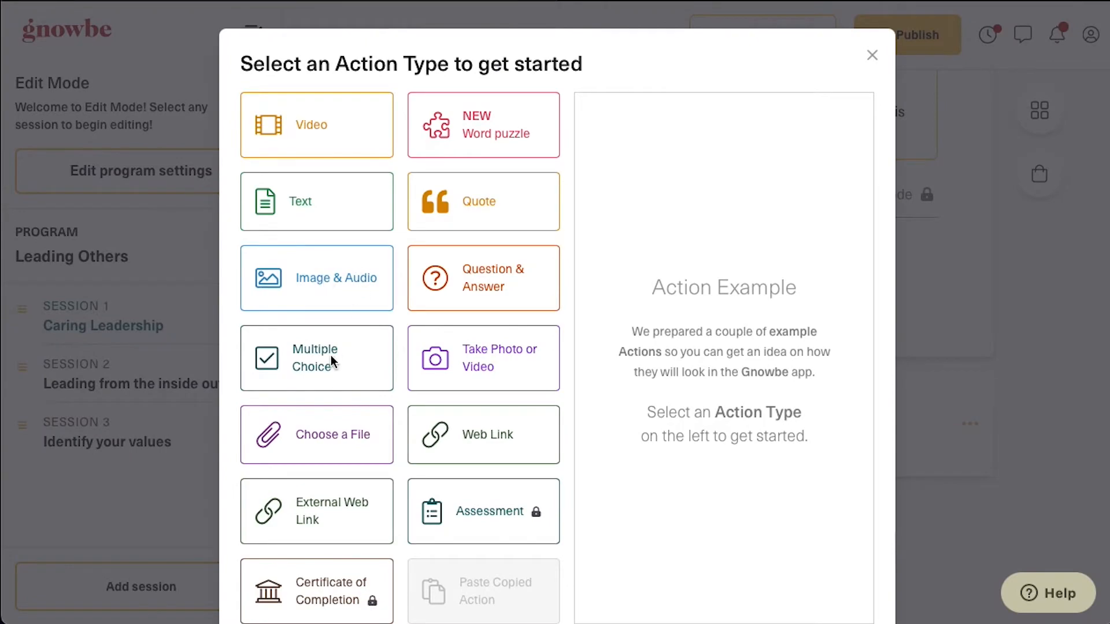
click(330, 355)
scroll(720, 509, down, 2)
click(818, 584)
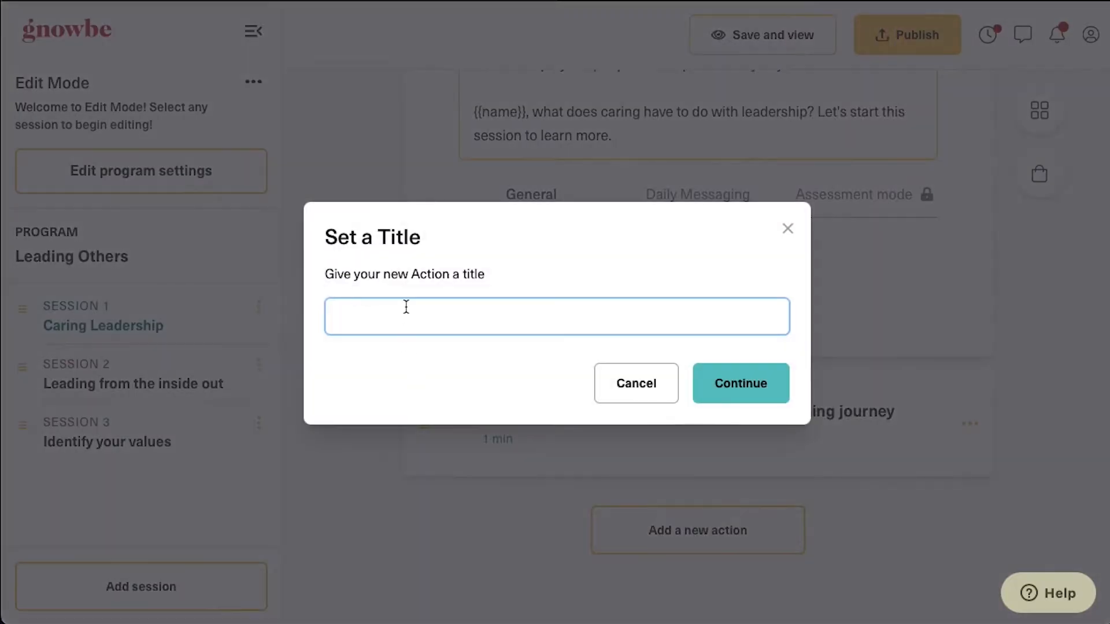
text(Poll)
click(753, 393)
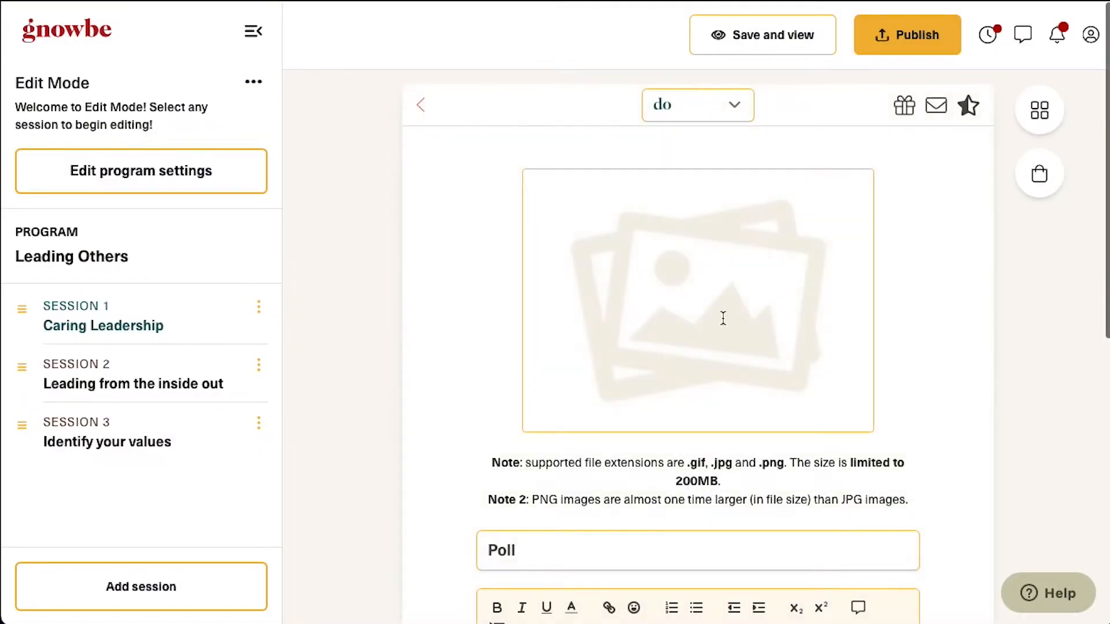
scroll(723, 317, down, 9)
click(494, 449)
Give the poll three answer options: Caring, Organization and Power
click(525, 547)
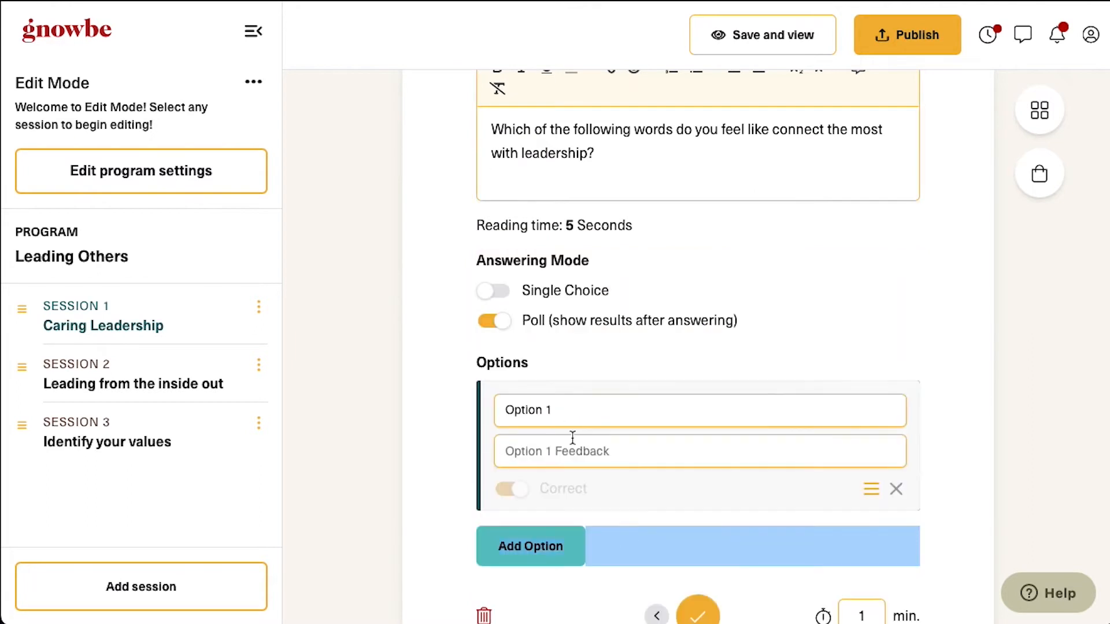
triple_click(558, 415)
click(530, 546)
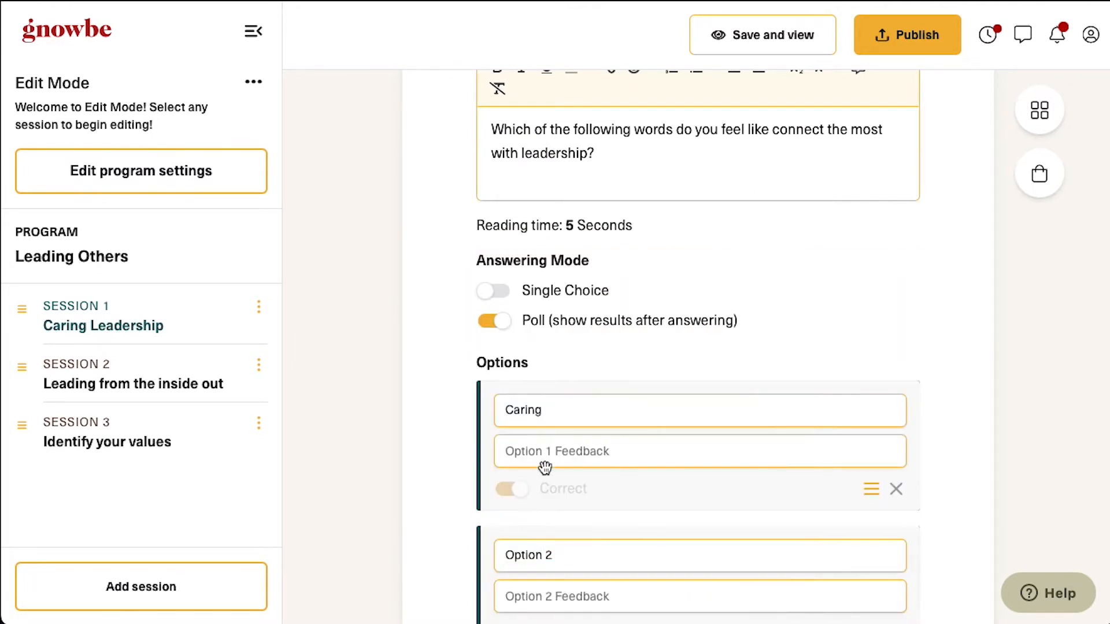
text(niza)
scroll(536, 405, down, 4)
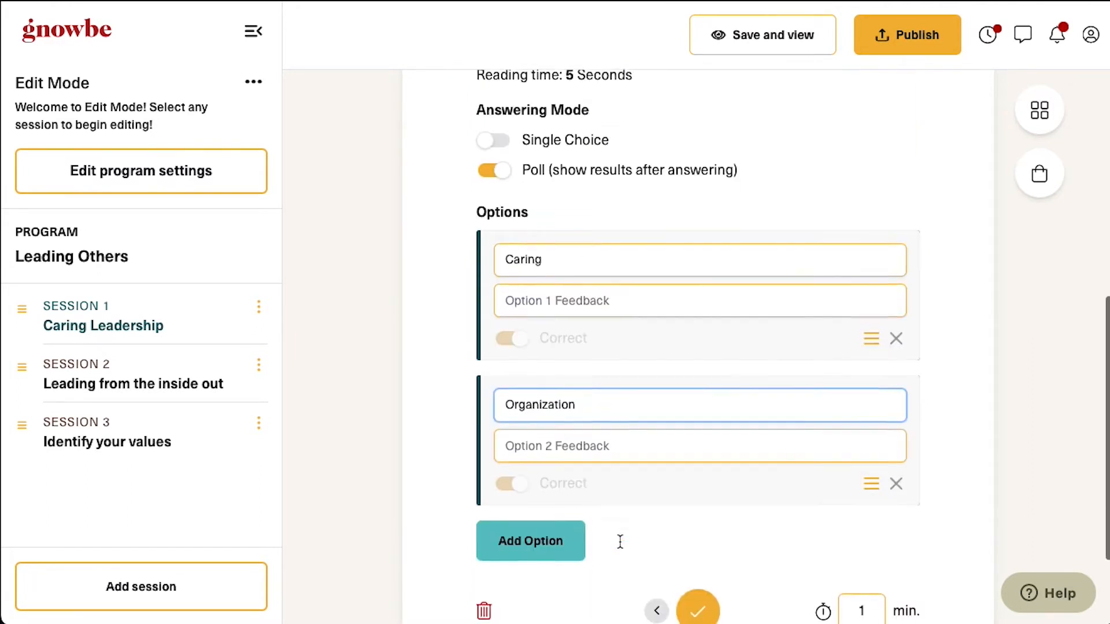
click(536, 498)
triple_click(513, 498)
text(Power)
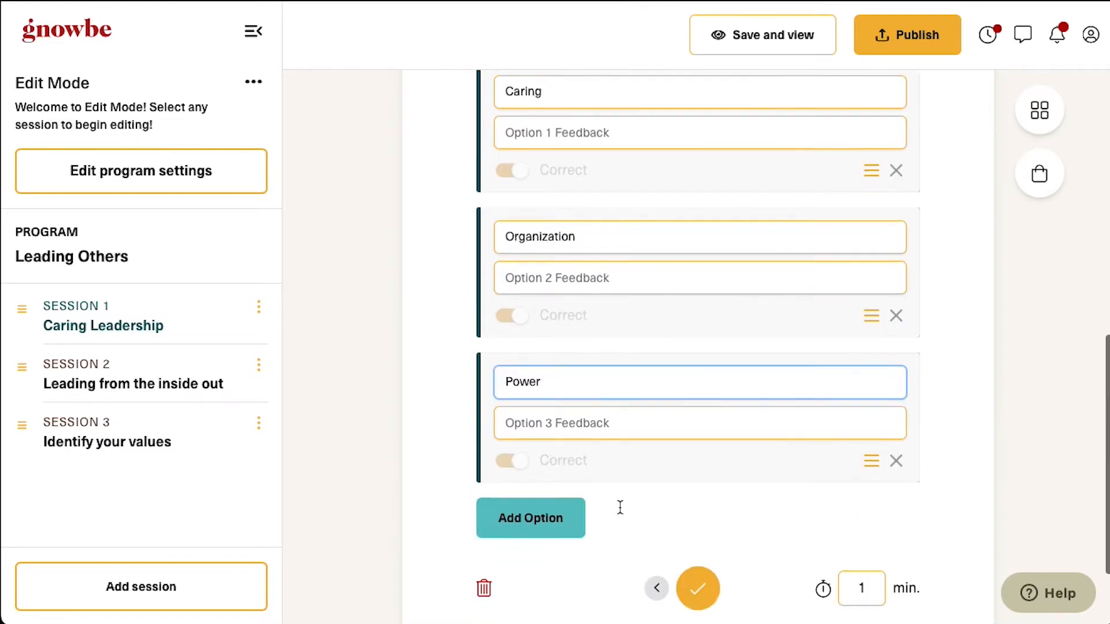
scroll(617, 507, up, 15)
Save and test the poll as a learner by answering Caring, then return to editing
click(769, 55)
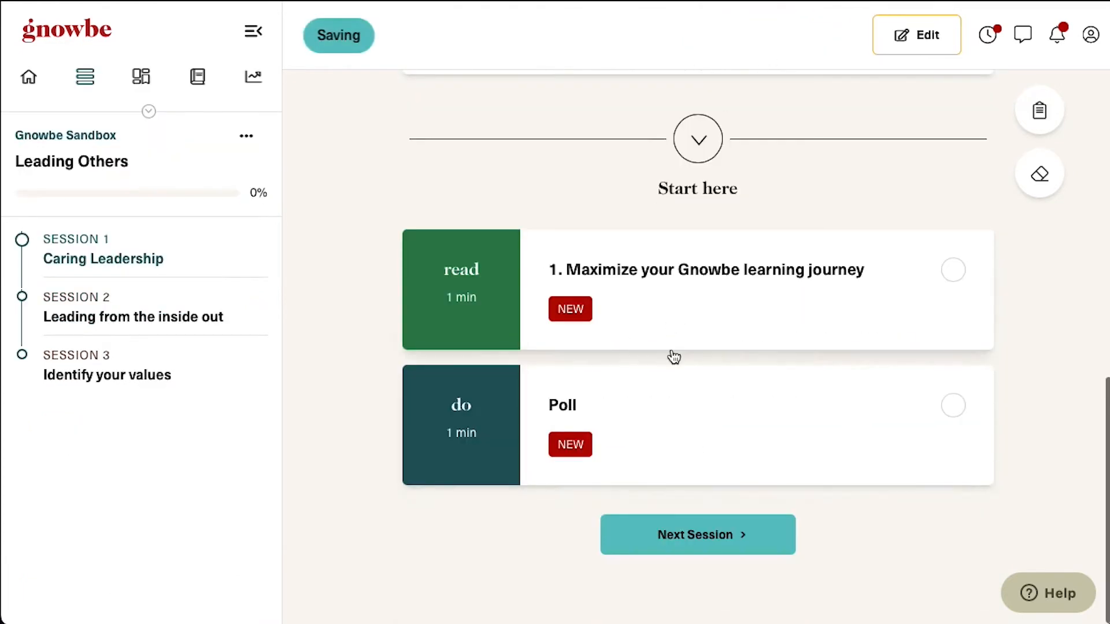
click(682, 416)
click(735, 329)
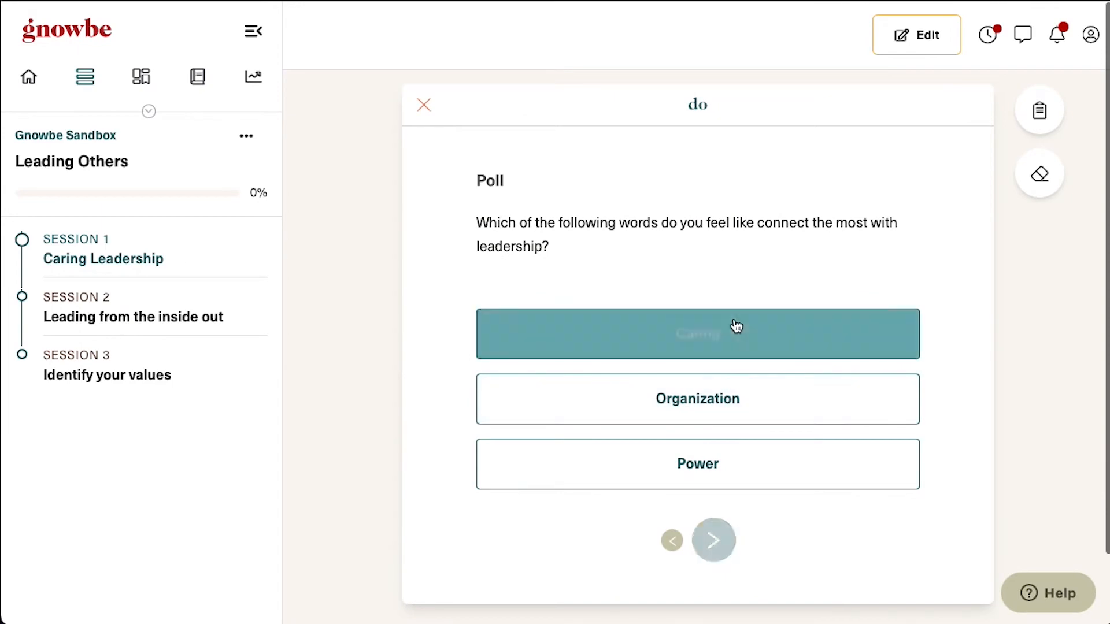
click(935, 36)
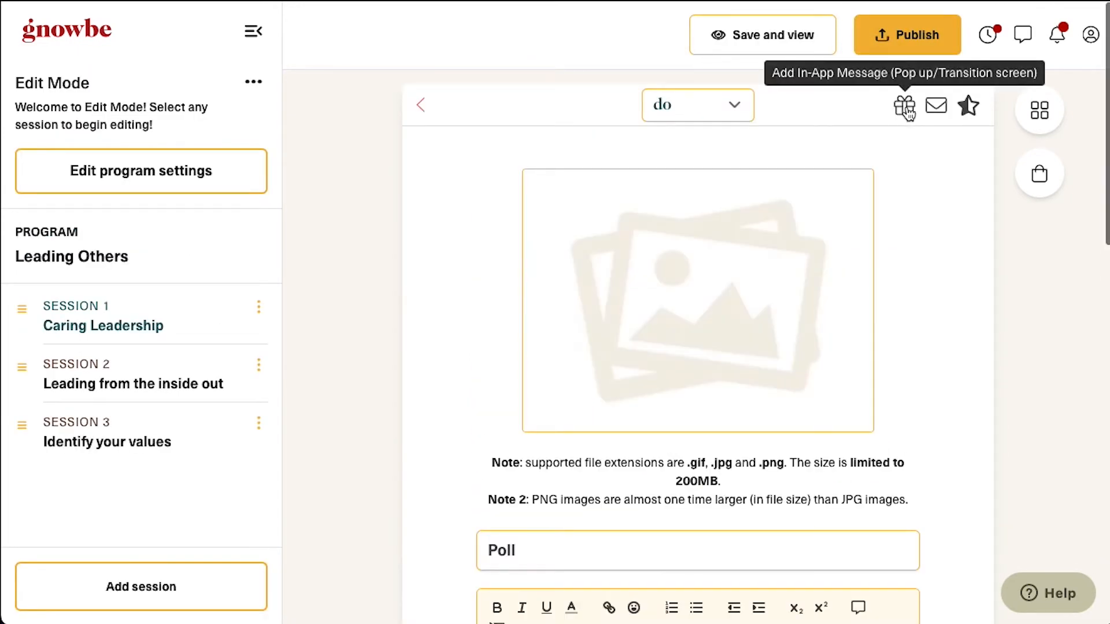
Add a pop-up message titled 'PREPARE YOUR HEADPHONES!' with the up-next video text
click(905, 108)
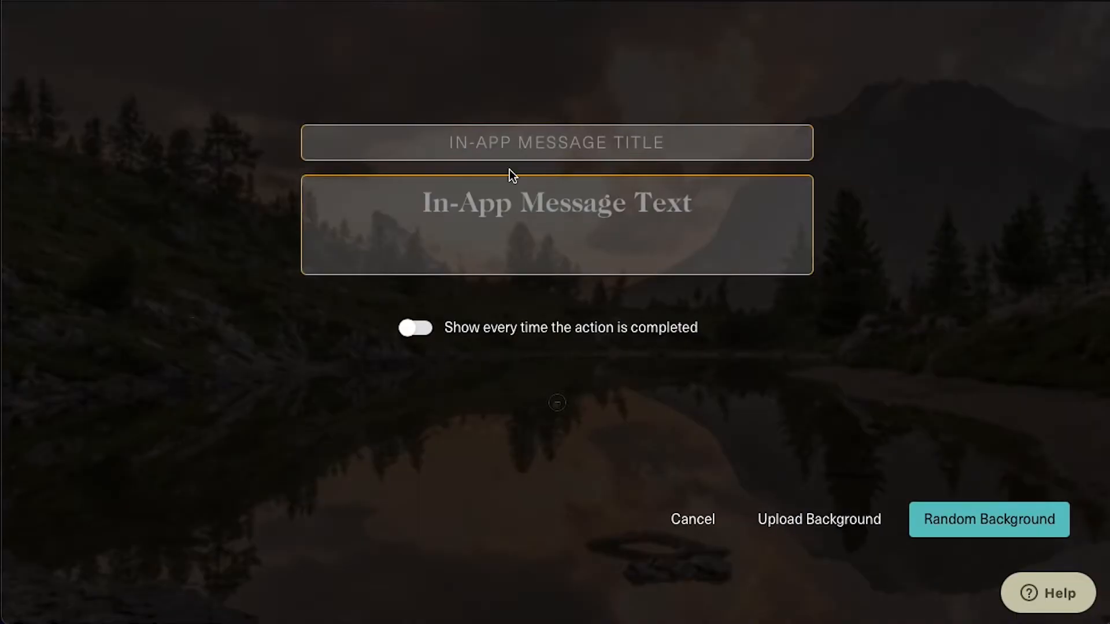
click(524, 145)
text(PREPARE YOUR HEADPHONES!)
key(Tab)
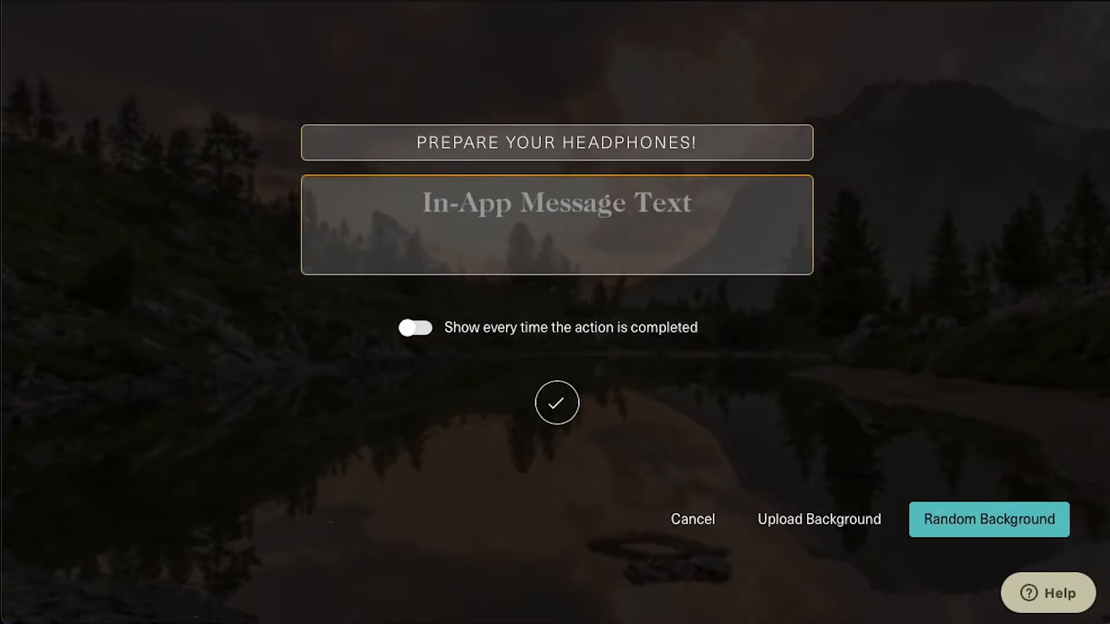
text(Up next: 5-min video on "What Does Caring Have to Do with Leadership" (Awaken Group))
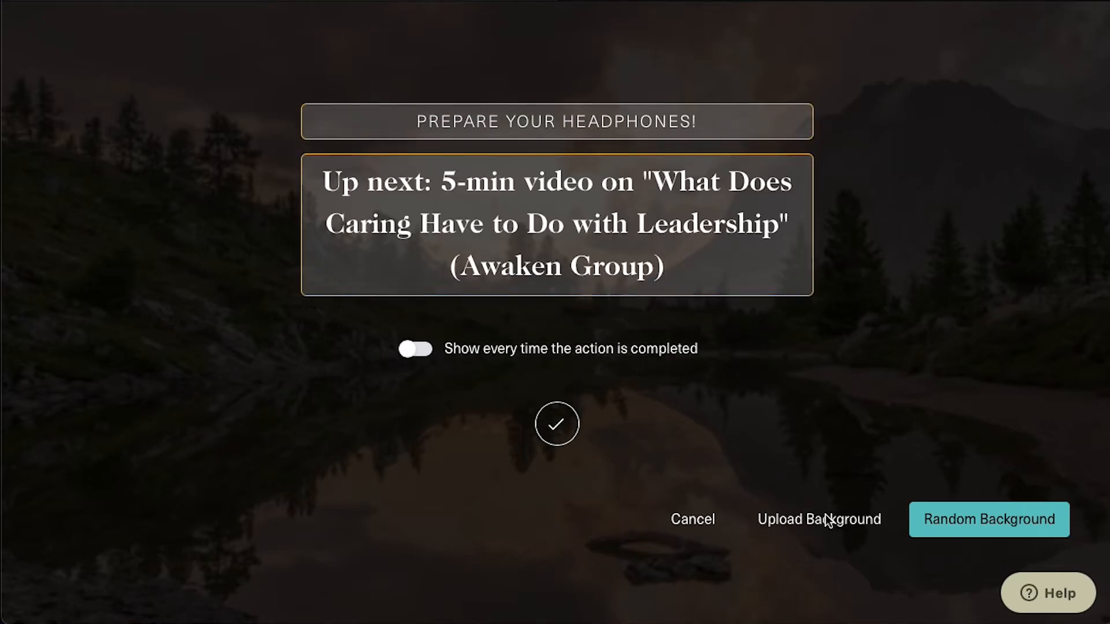
Give the pop-up a hillside-city Unsplash background and save it
click(826, 519)
click(278, 204)
click(818, 475)
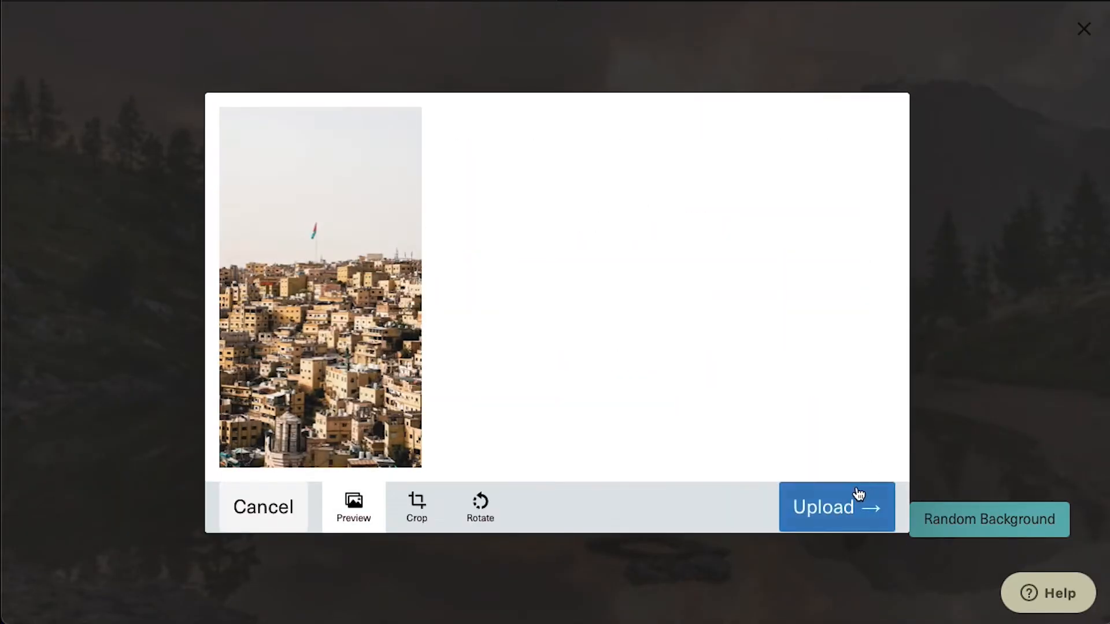
click(860, 497)
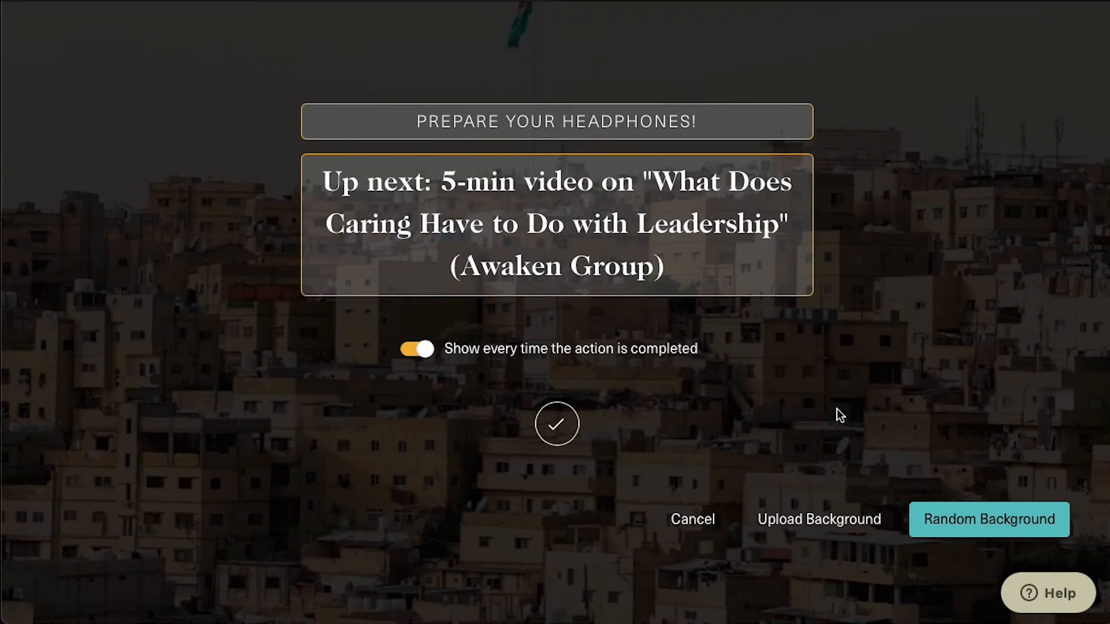
click(556, 424)
click(749, 536)
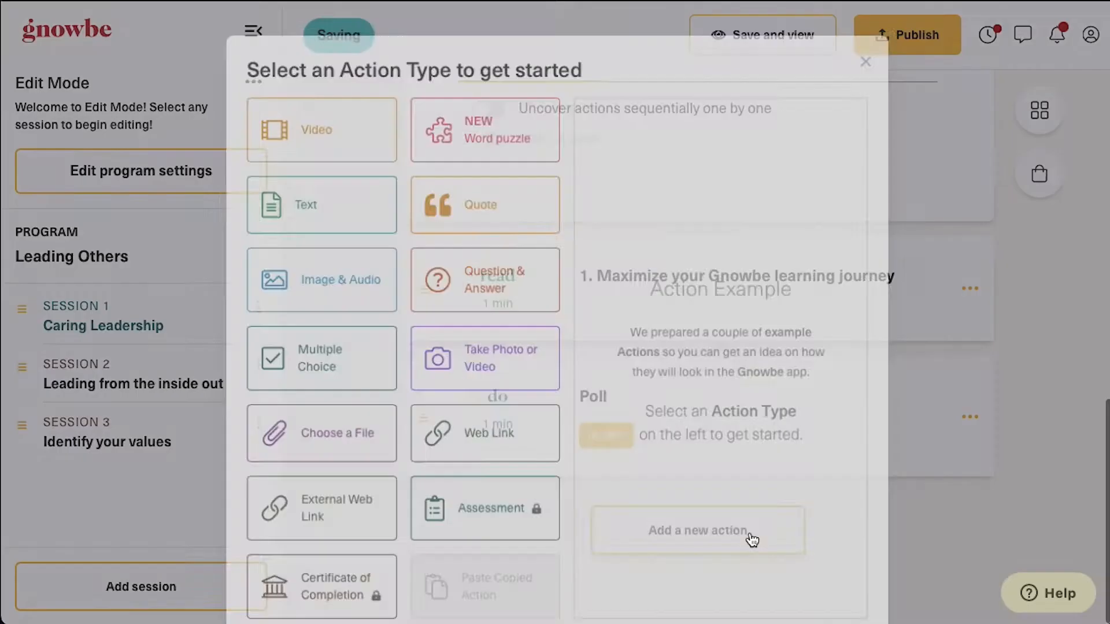
Add a Web Link action 'Video: What Does Caring Have to Do with Leadership' with the YouTube URL
click(495, 461)
click(829, 584)
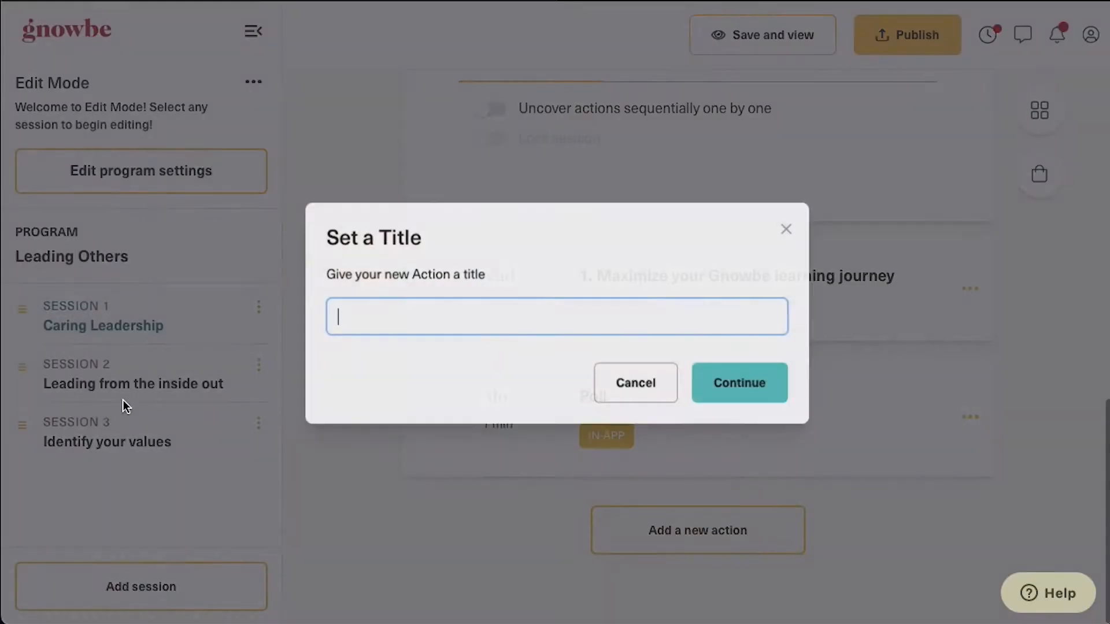
text(Video: What Does Caring Have to Do with Leadership)
click(740, 383)
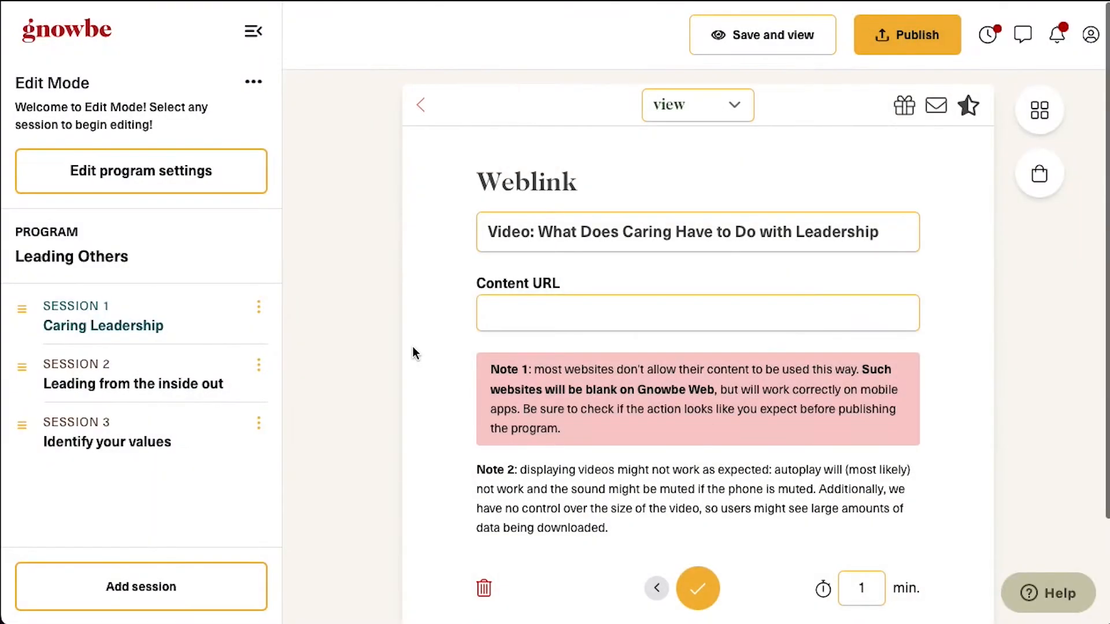
click(614, 305)
text(https://www.youtube.com/watch?v=KOeB-_8I1bPY)
click(698, 588)
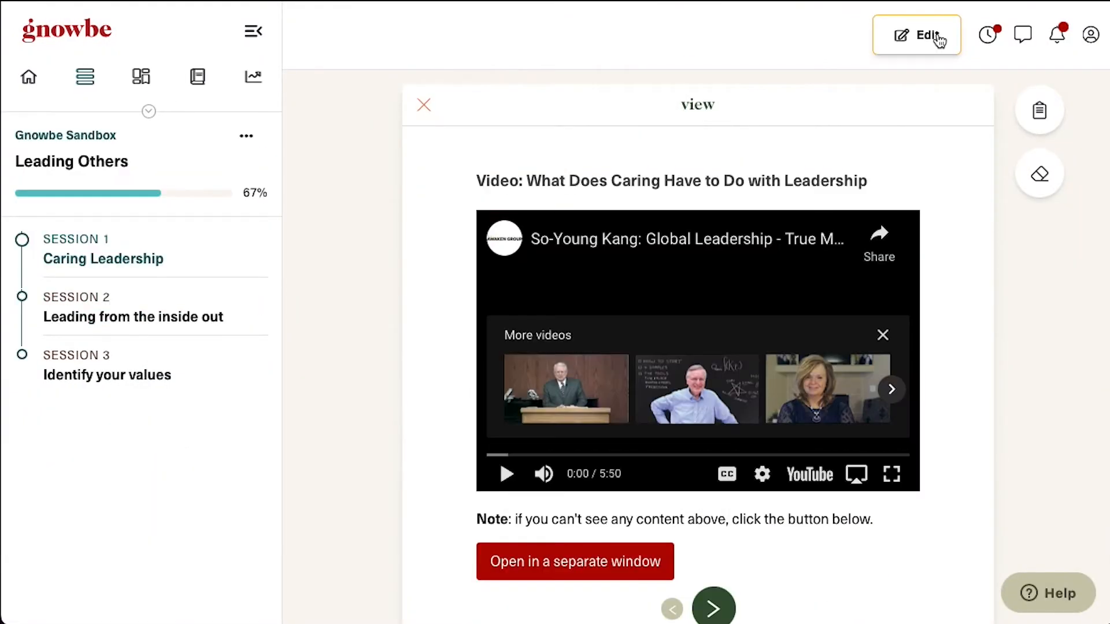
click(924, 36)
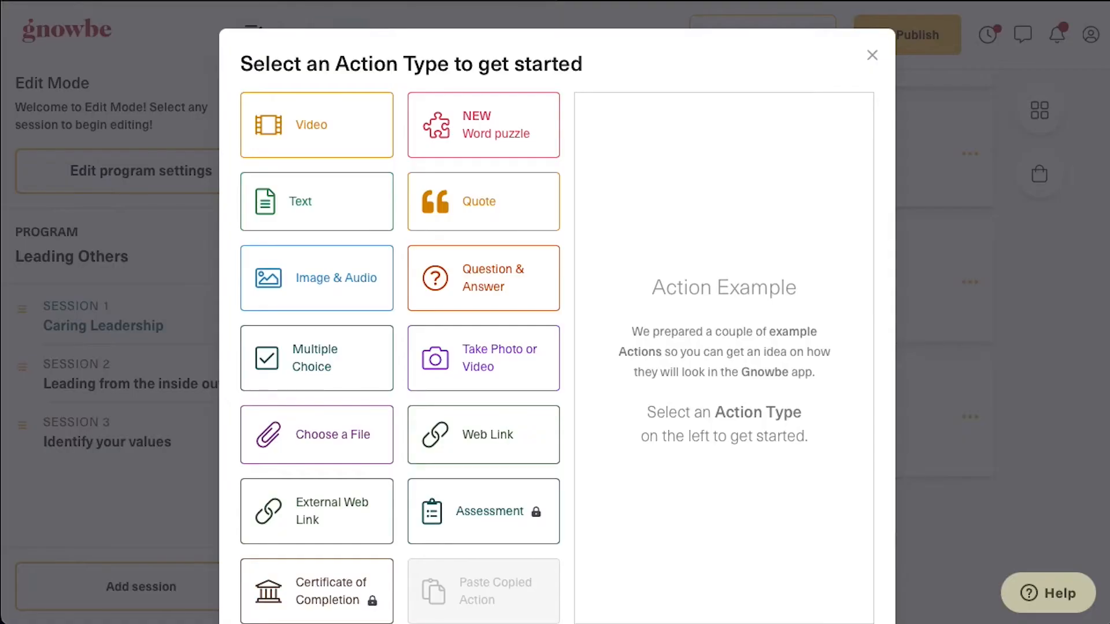
Add a Question & Answer action titled 'Reflect' with the pasted reflection question, then reopen it
click(498, 272)
click(800, 588)
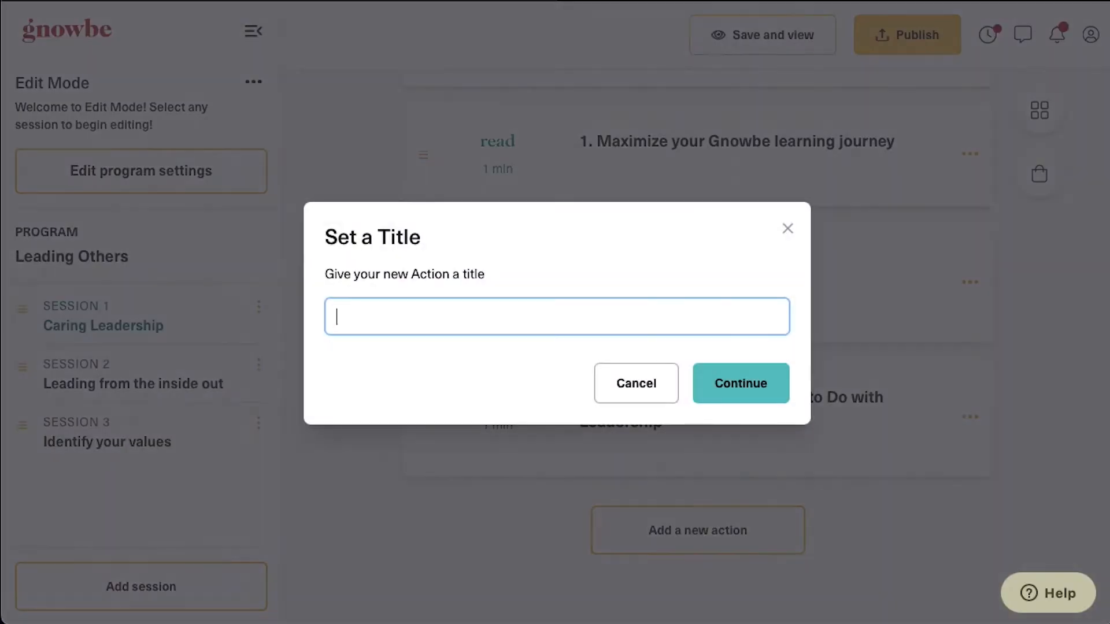
text(Reflect)
click(772, 383)
scroll(644, 403, down, 5)
click(607, 342)
text(What did you learn? Kirsten, now that you've watched the video about caring and leadership, what would you say was new or interesting for you? What stood out? What did you learn?  In the box below, type one thing you learned.  After submitting your answer by clicking on the checkbox, 'share' with others and then 'view' to see others' responses.)
scroll(648, 529, down, 3)
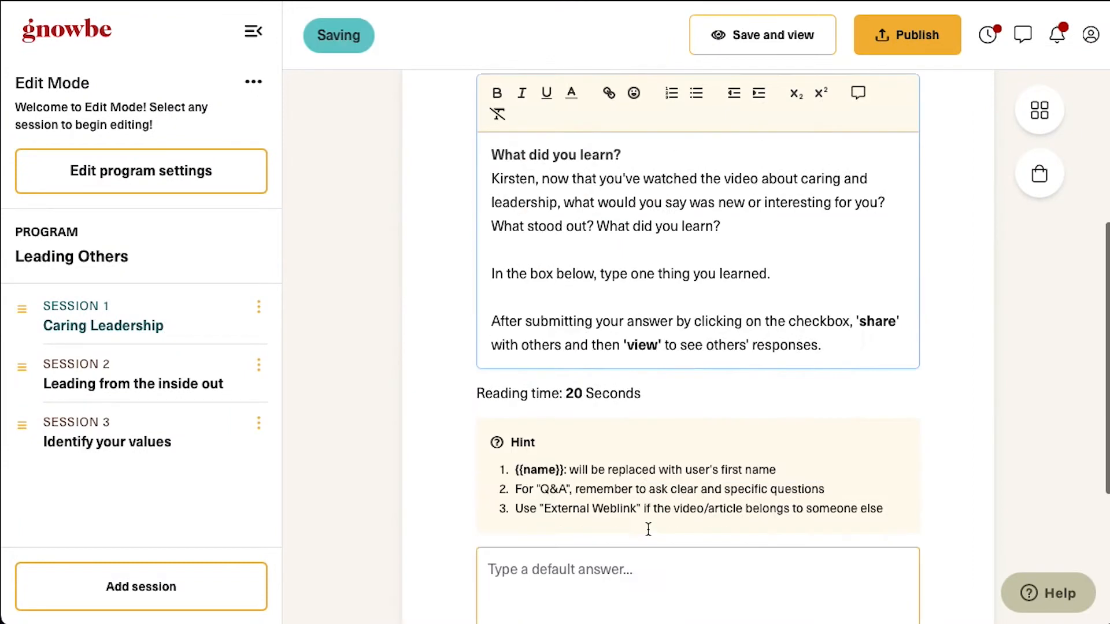
click(762, 35)
scroll(730, 485, down, 2)
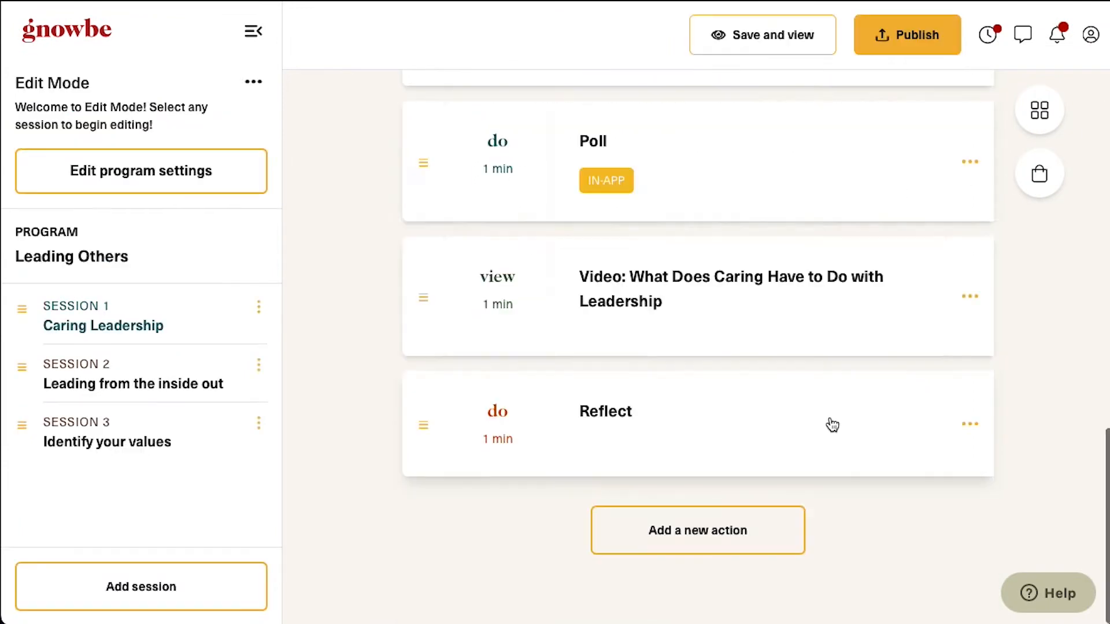
click(812, 424)
Add a Program Quality rating asking 'How helpful has this program been for you so far?'
click(968, 107)
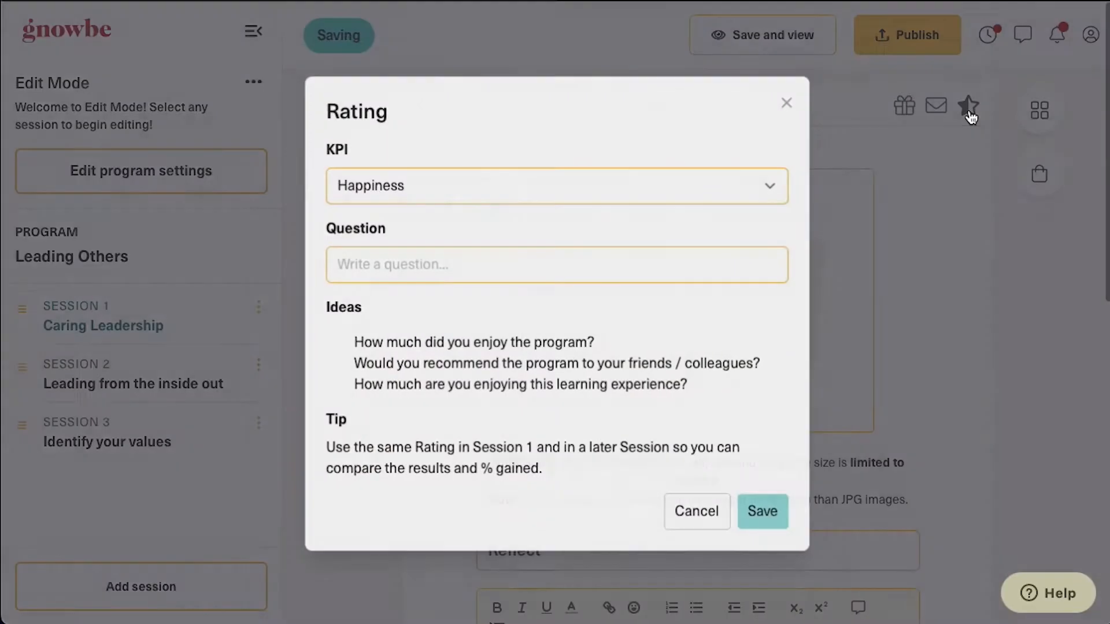
click(439, 185)
click(404, 223)
click(387, 303)
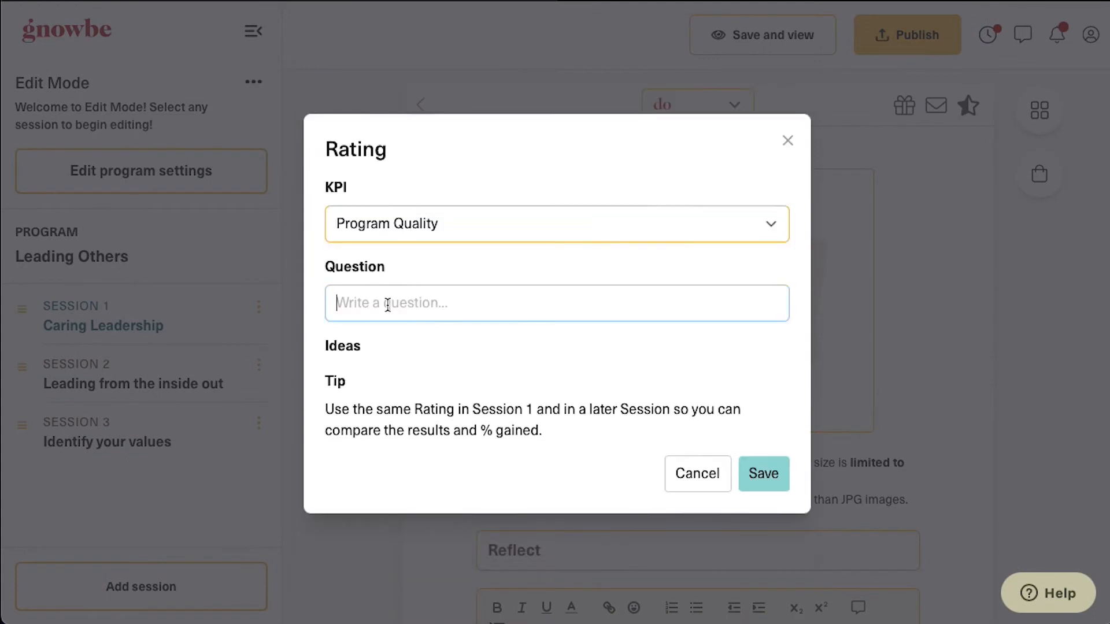
text(How helpful has this program been for you so far?)
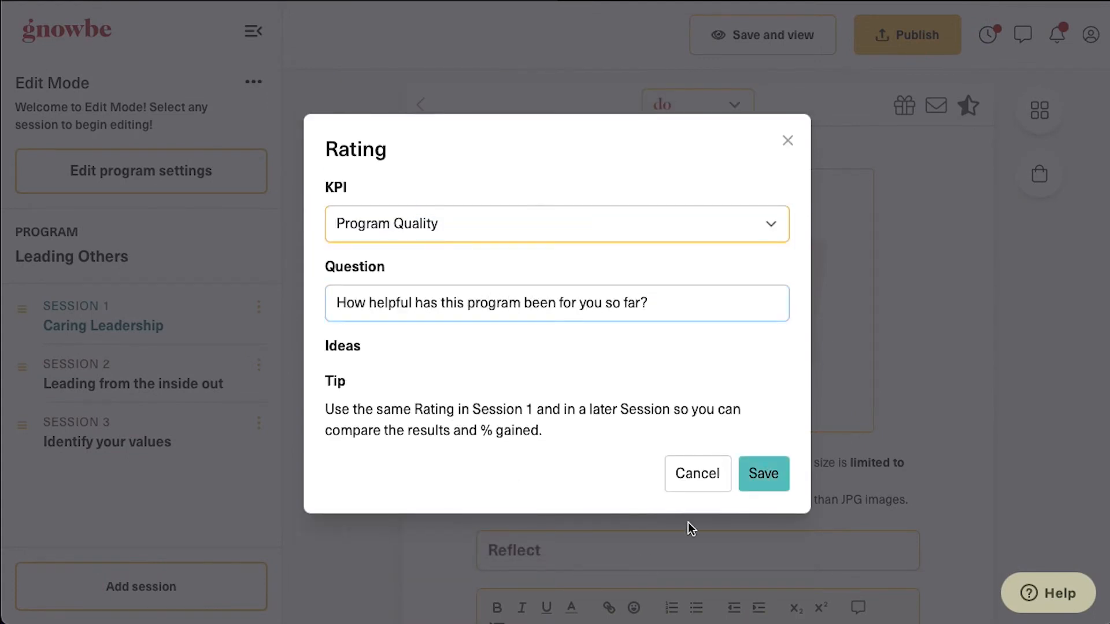
click(762, 473)
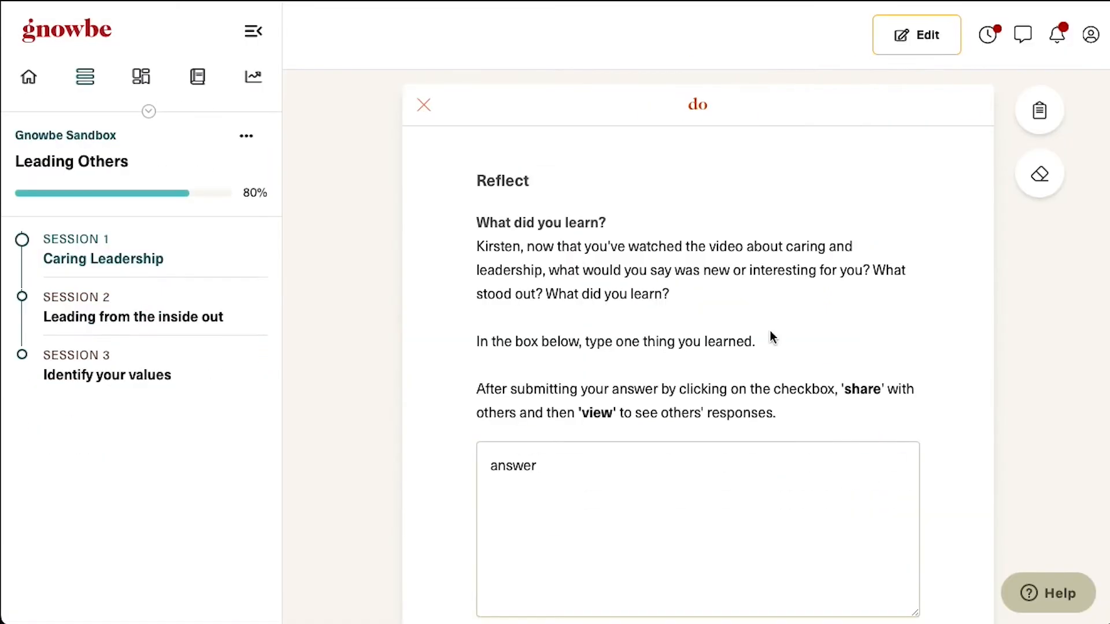
Preview the rating with five stars, then return to editing the program
scroll(748, 404, down, 4)
click(714, 454)
click(656, 307)
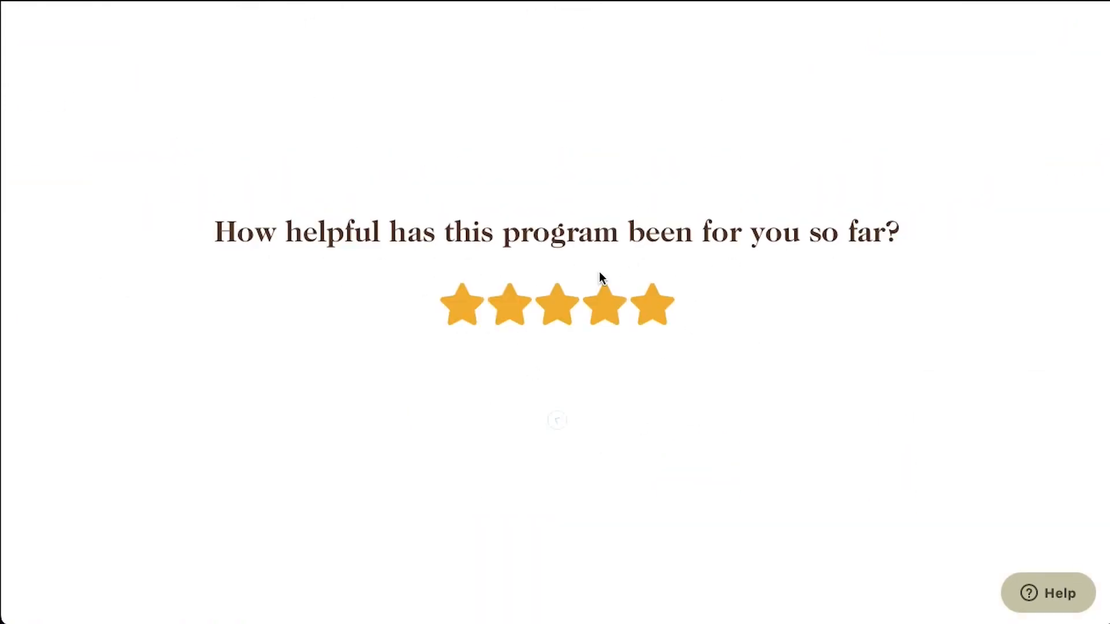
click(555, 420)
click(621, 366)
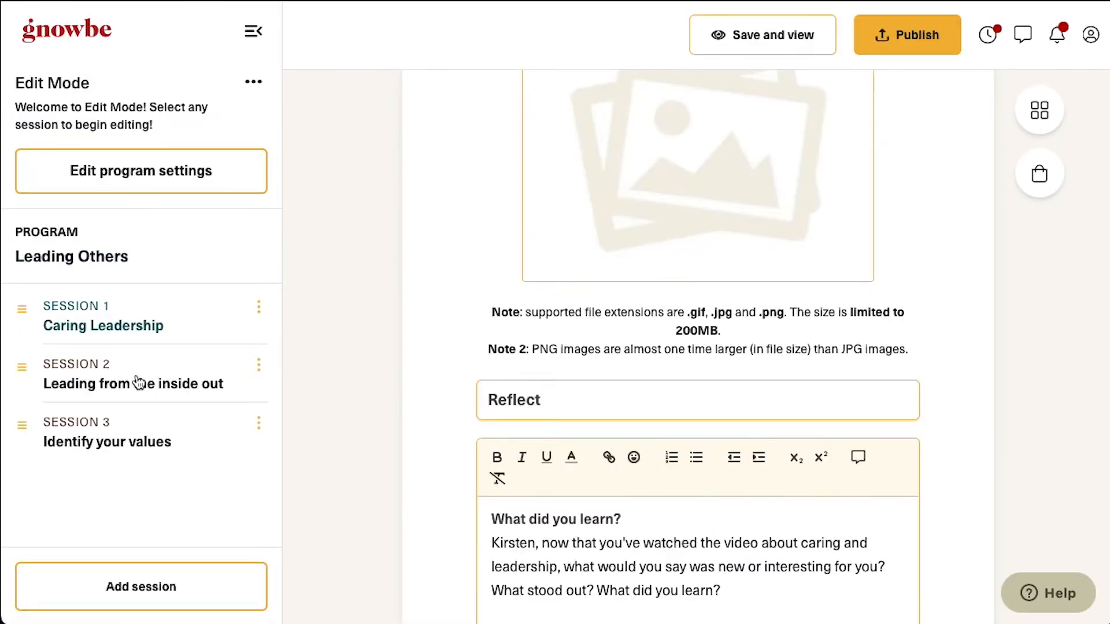
Open Session 2, browse Unsplash for its image, and start a new action
click(138, 382)
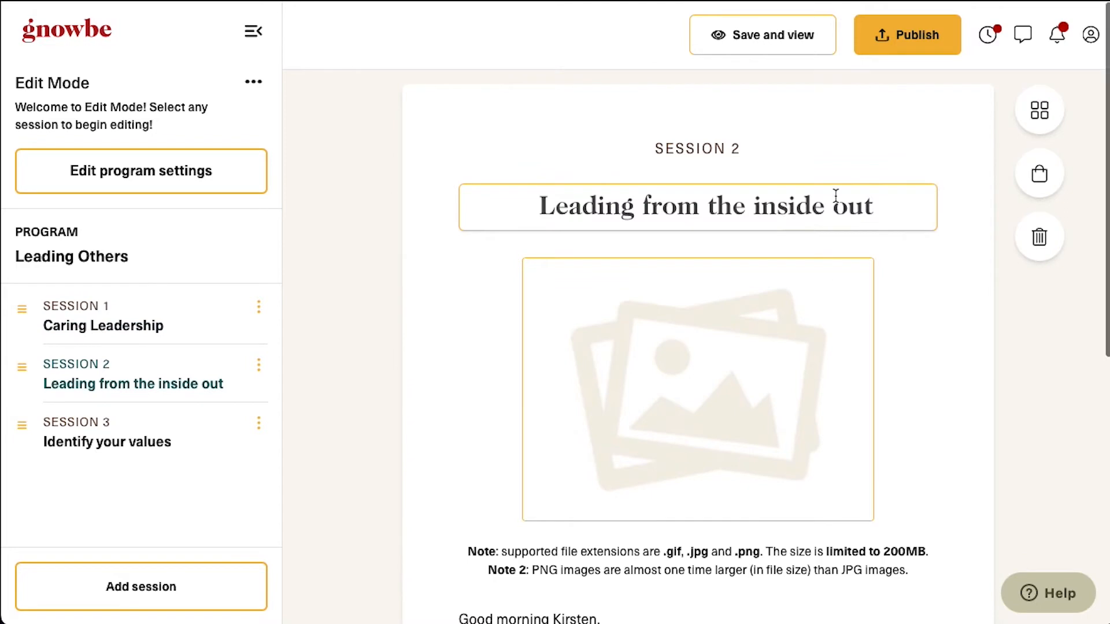
scroll(725, 232, down, 3)
click(726, 230)
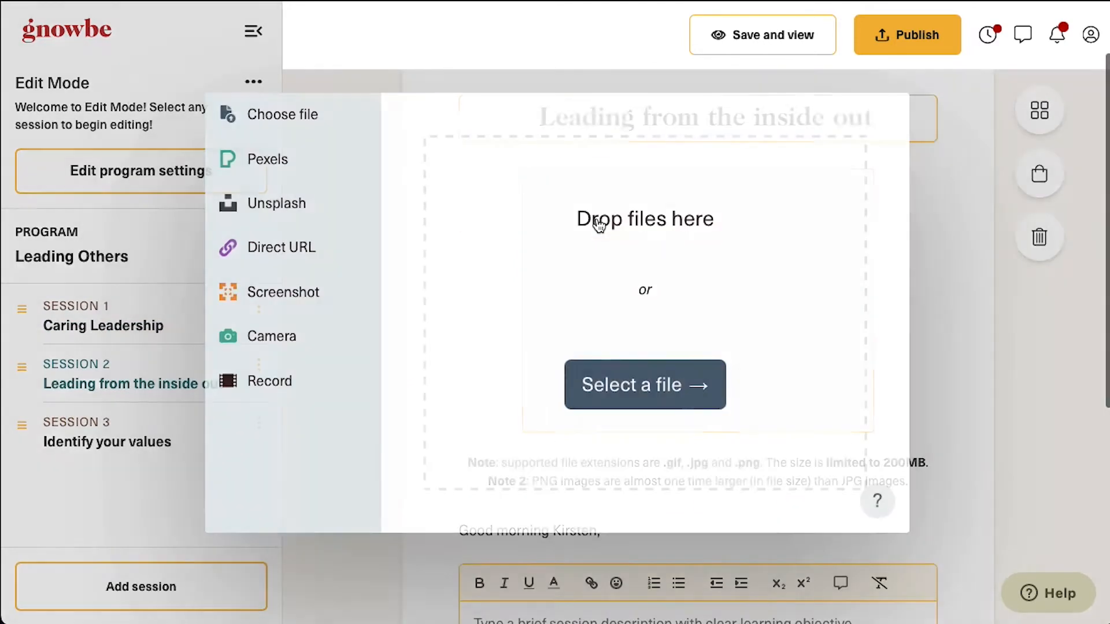
click(280, 203)
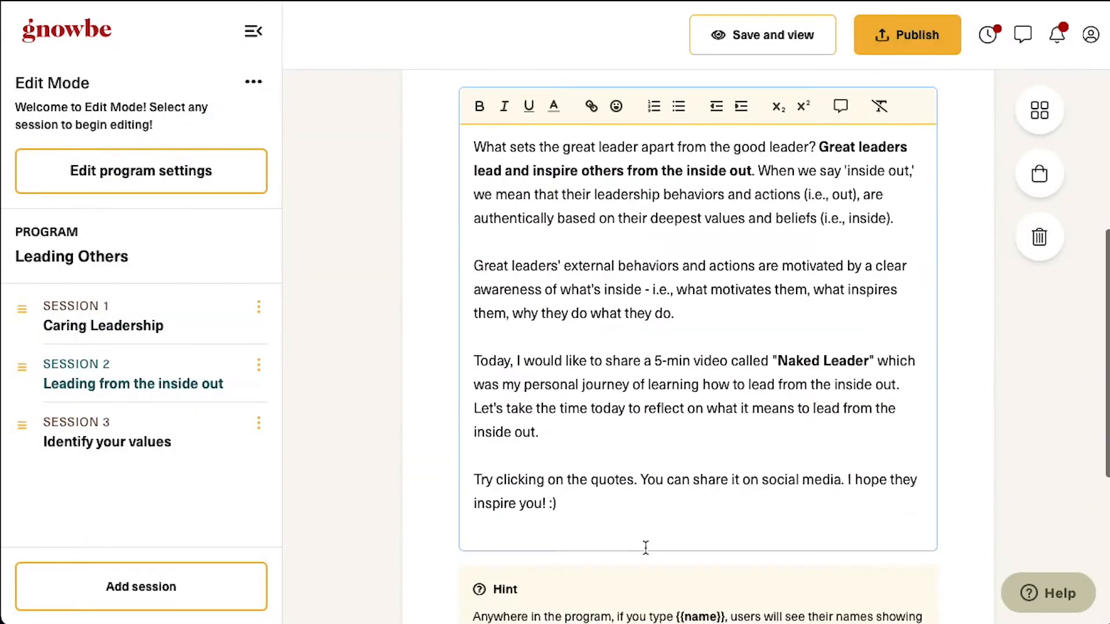
scroll(657, 483, down, 5)
click(710, 536)
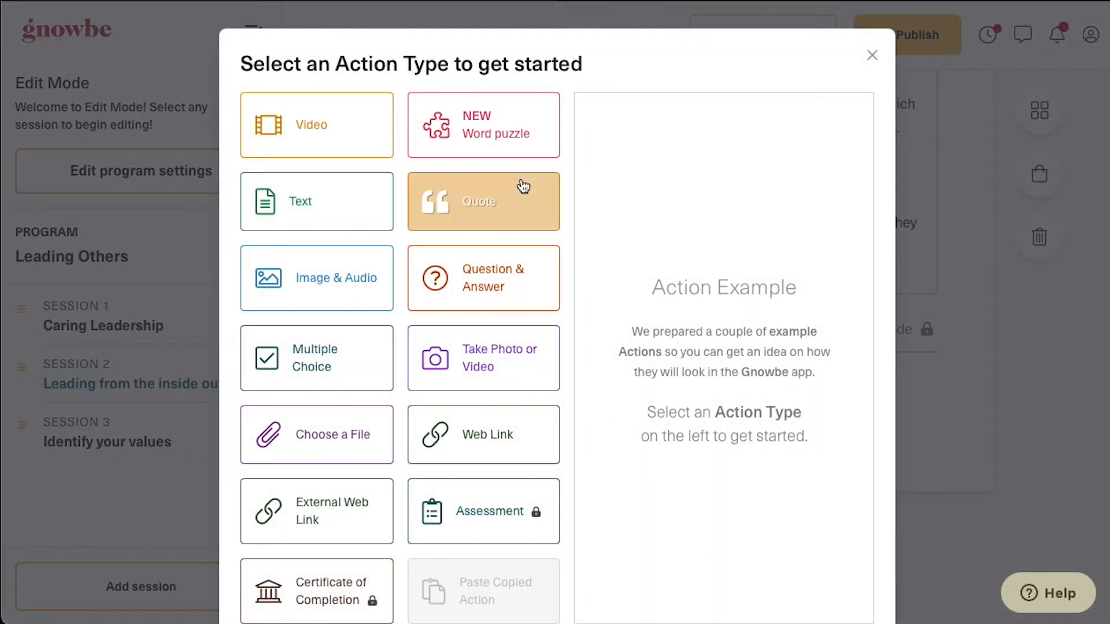
Add a quote action to Session 2 with the pasted authenticity quote as its title
click(483, 202)
click(818, 584)
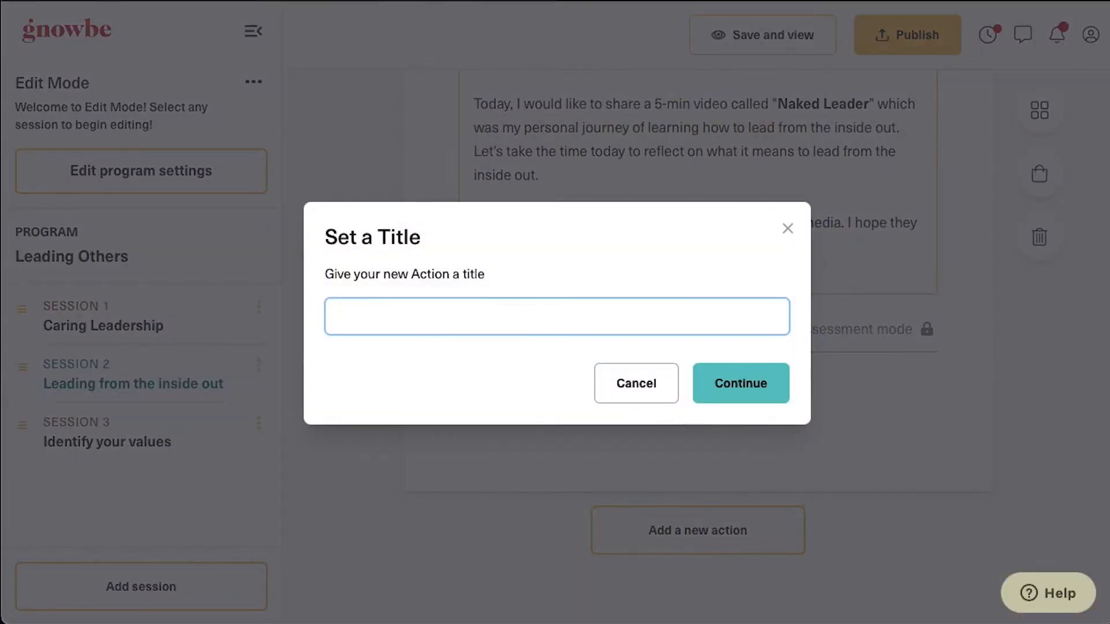
click(601, 307)
text(Authenticity is the alignment of head, mouth, heart, and feet — thinking, saying, feeling, and doing the same thing — consistently.)
click(740, 384)
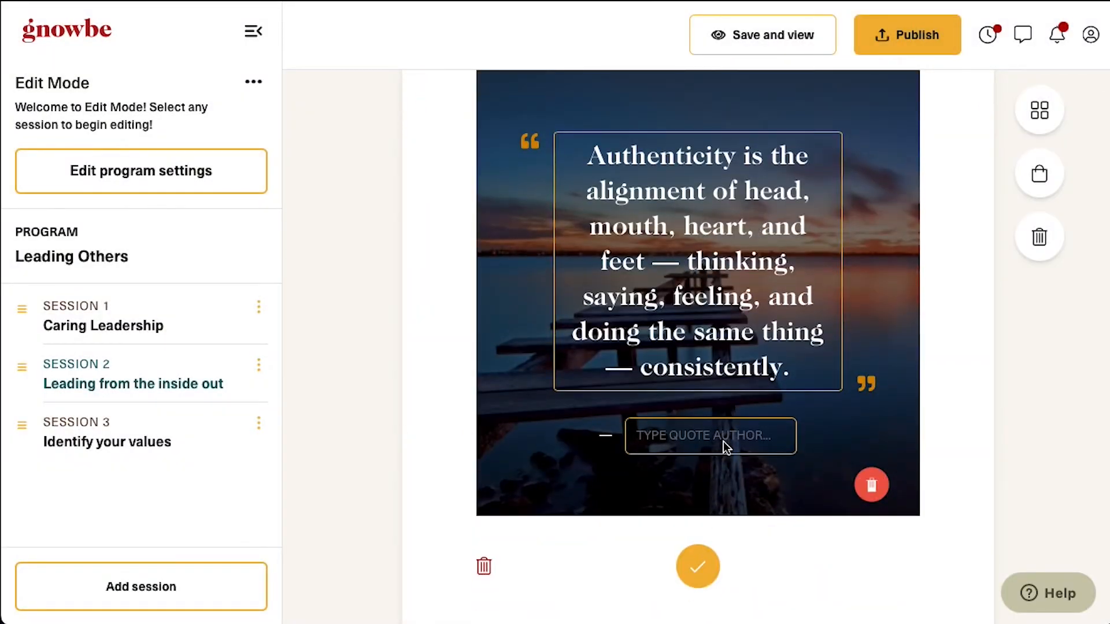
Set an Unsplash dog photo as the quote's background and save the quote
click(919, 252)
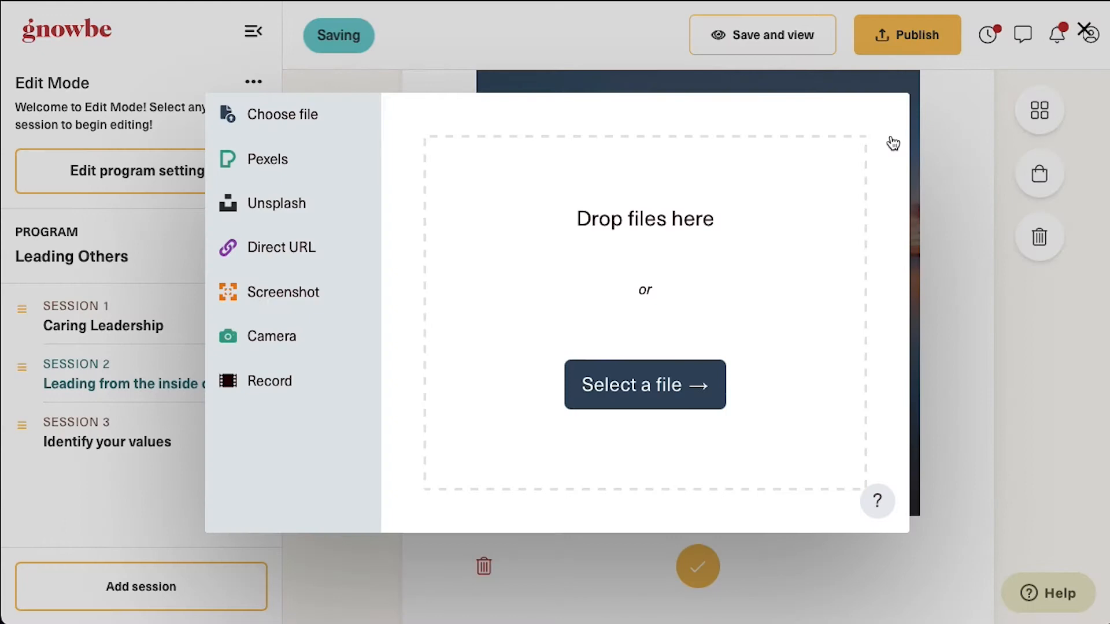
click(268, 208)
scroll(691, 502, down, 8)
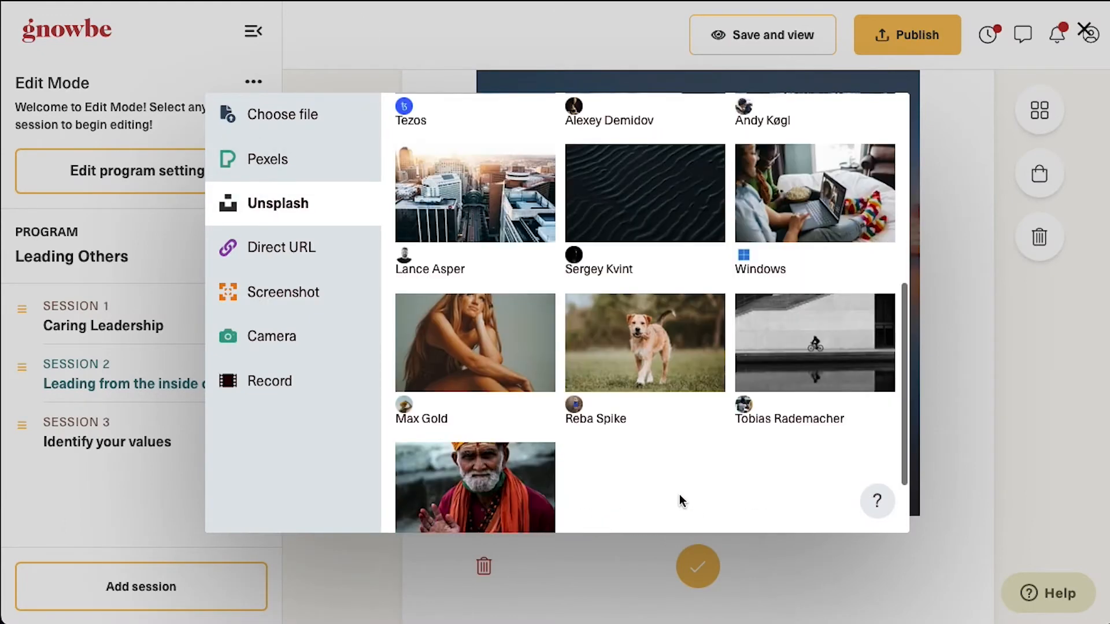
click(668, 226)
click(828, 529)
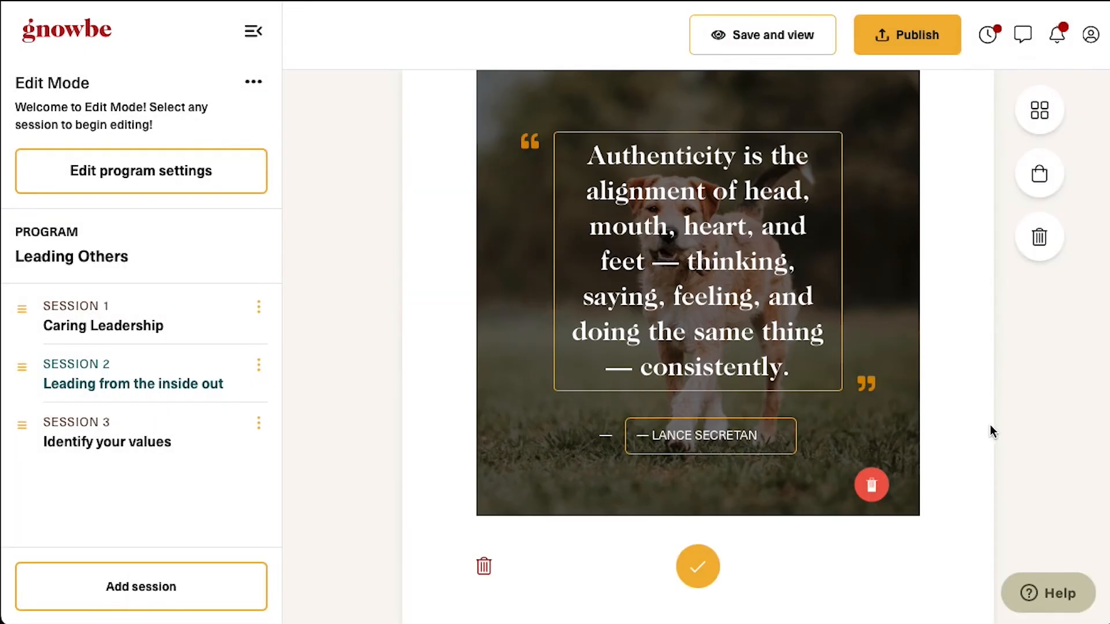
click(699, 539)
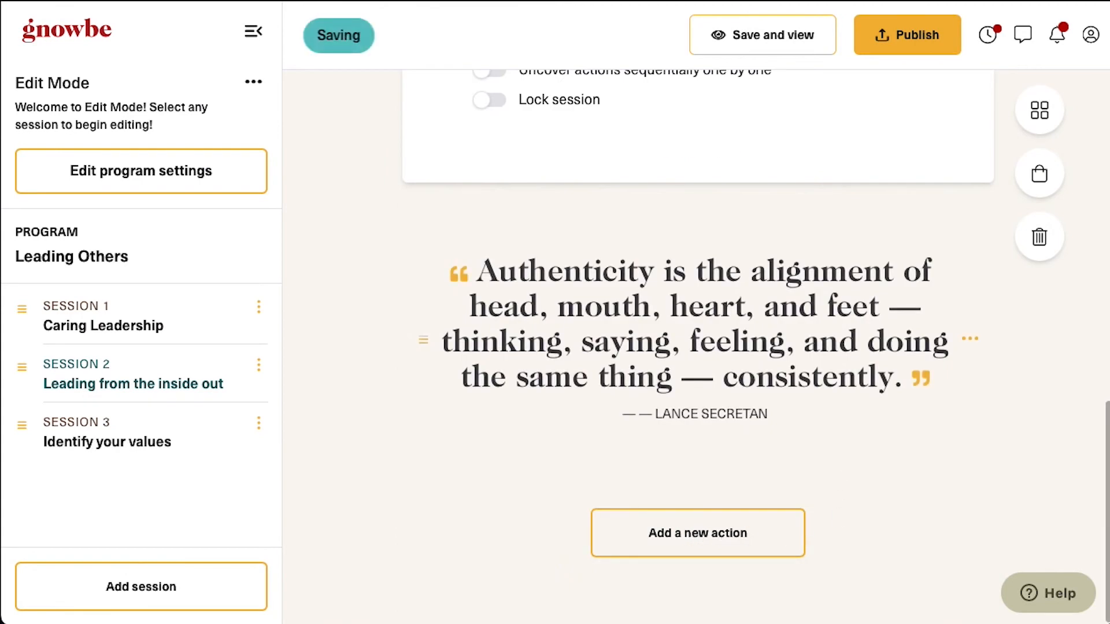
Add a new action titled 'What does leadership look like to you?' after the quote
click(756, 551)
click(483, 362)
scroll(693, 462, down, 2)
click(842, 584)
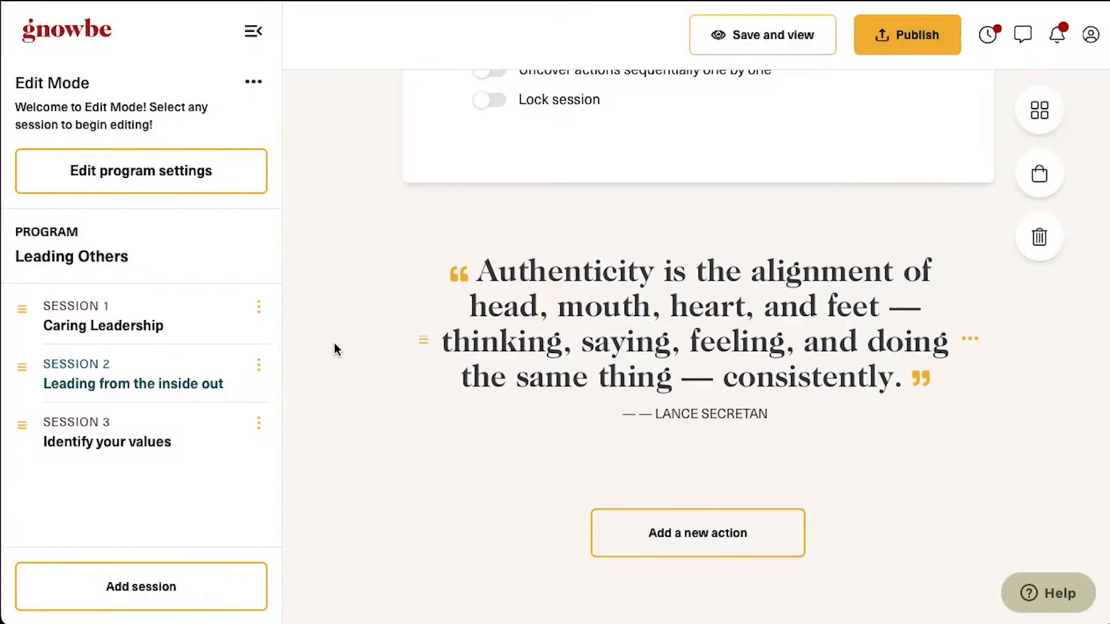
text(What does leadership look like to you?)
click(746, 384)
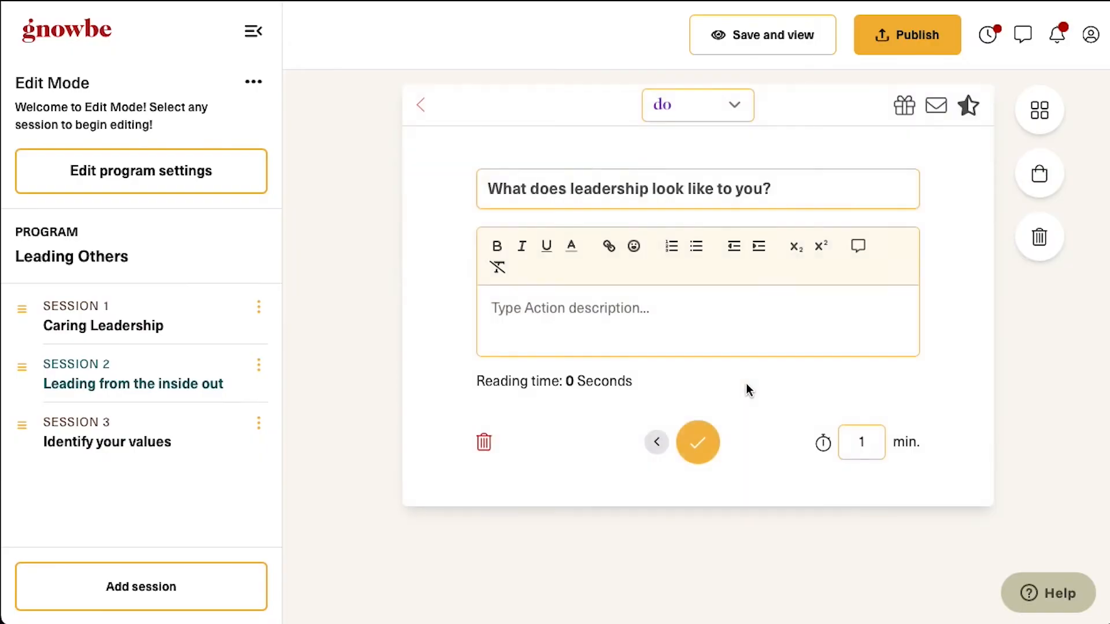
Paste the two-paragraph description, save the do action, then save and view the program as a learner
click(598, 314)
text(Kirsten, when you hear the term 'Leading Others', what is the first thing that comes to mind?  Snap a picture of what leadership looks like to you, or search for a picture that represents leadership to you. Click 'Share to Group' to share your picture! You can jump into the 'group' board and see what leadership looks like to your fellow learners!)
scroll(720, 346, down, 3)
click(702, 550)
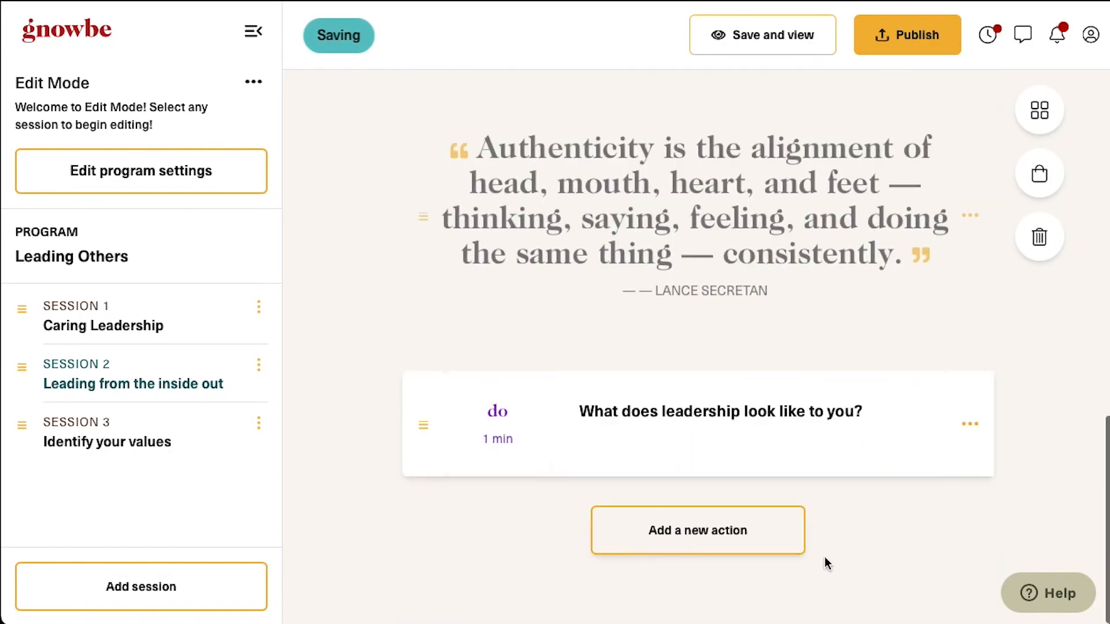
click(145, 326)
click(800, 36)
Go through Session 1's intro card, answer the poll with Organization, and pass the video
scroll(719, 389, down, 5)
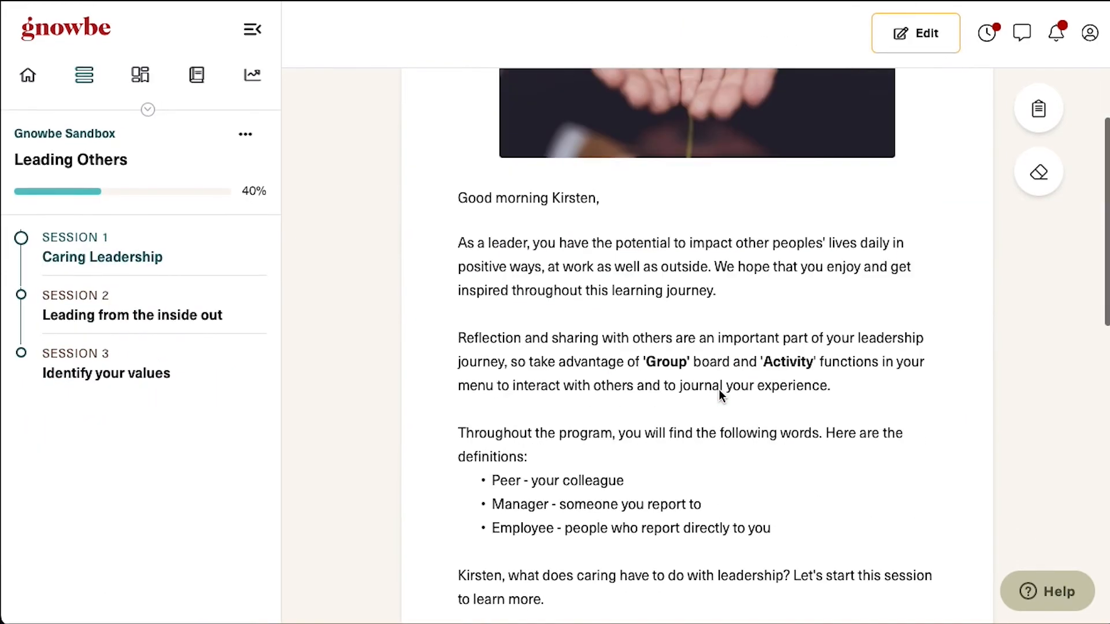
scroll(713, 450, down, 6)
click(726, 534)
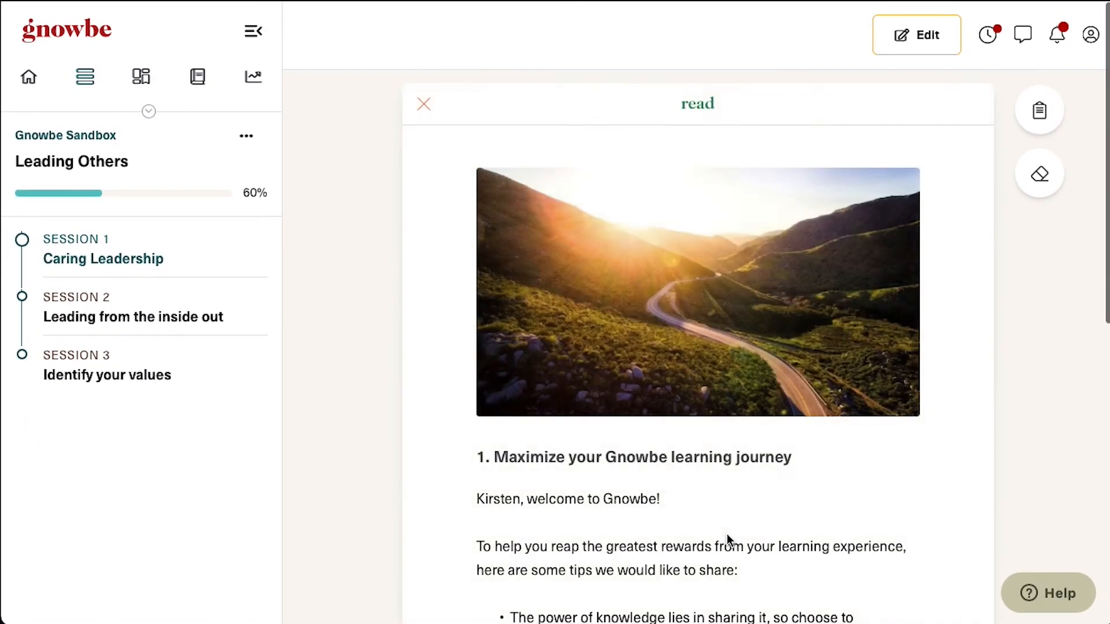
scroll(727, 533, down, 8)
click(702, 526)
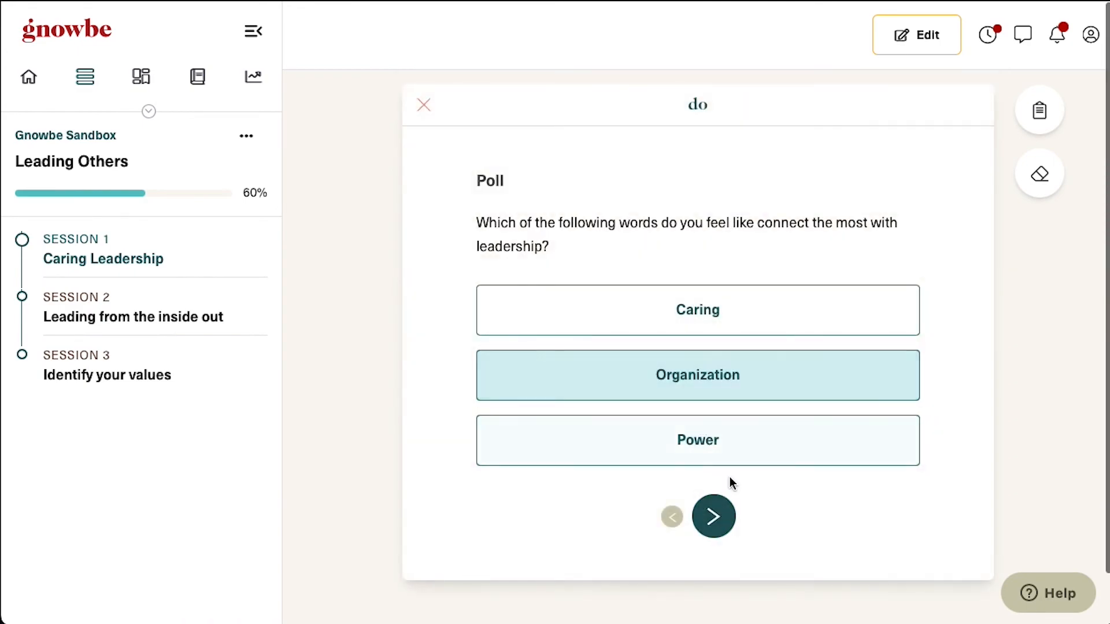
click(721, 372)
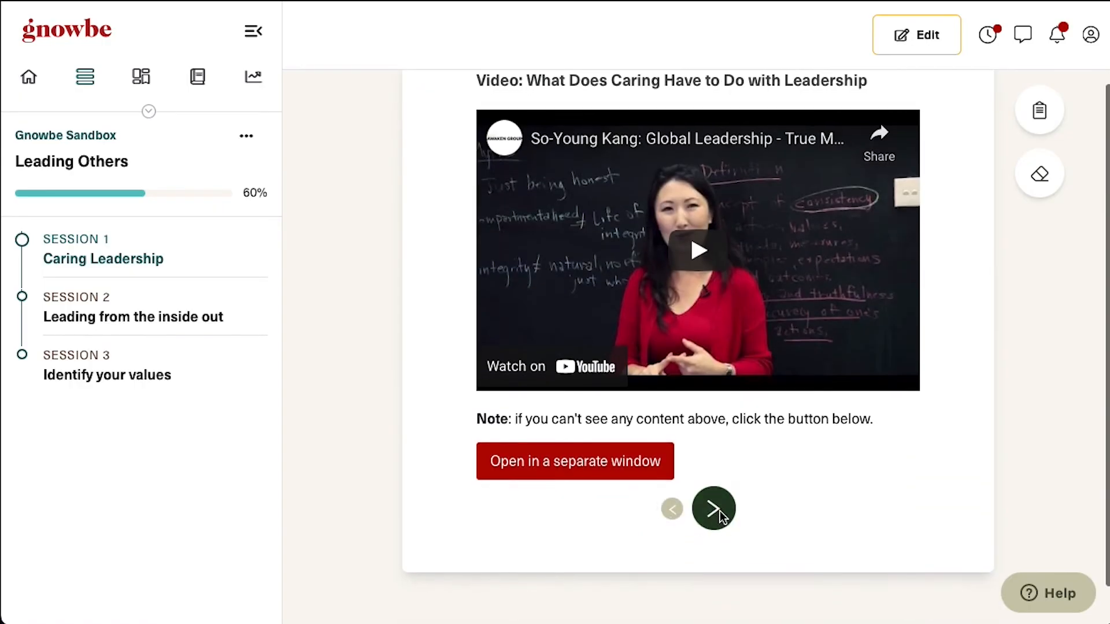
click(714, 509)
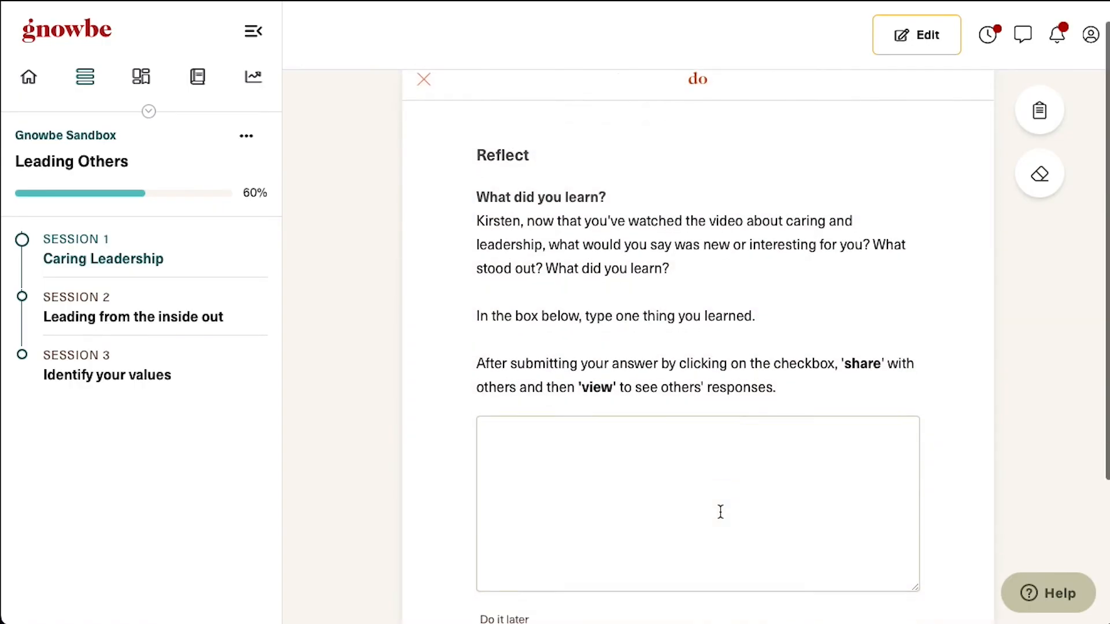
Write the reflection answer 'answe', share it to the group board, and return to Reflect
scroll(718, 513, down, 3)
click(671, 372)
text(answer)
click(892, 521)
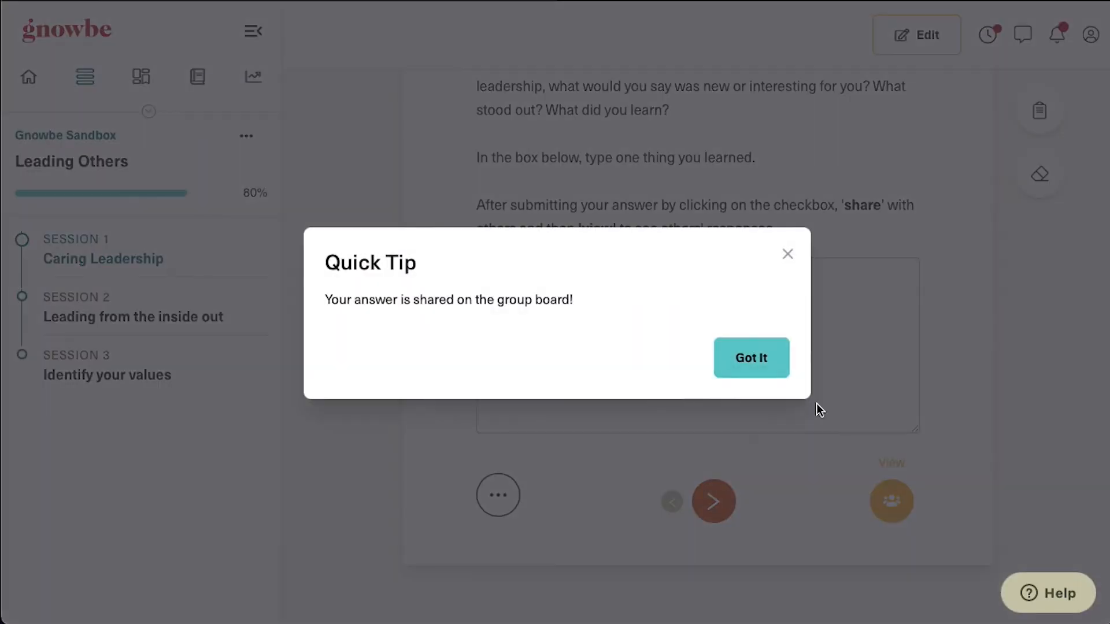
click(770, 375)
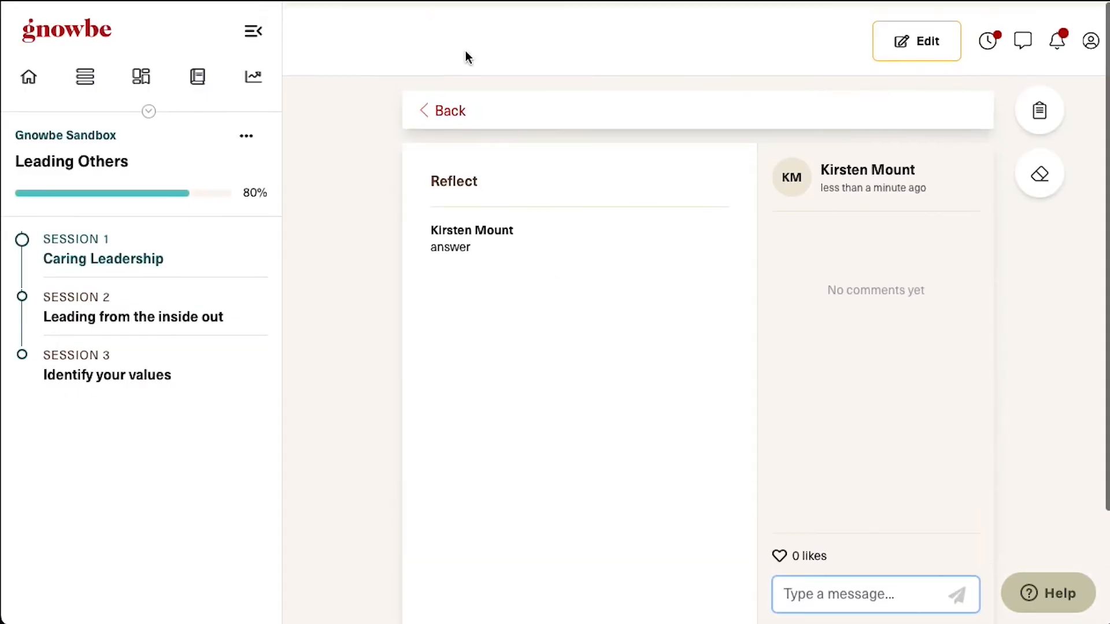
click(455, 105)
Rate the program five stars, finish Session 1, and proceed to Session 2
scroll(772, 337, down, 4)
click(718, 453)
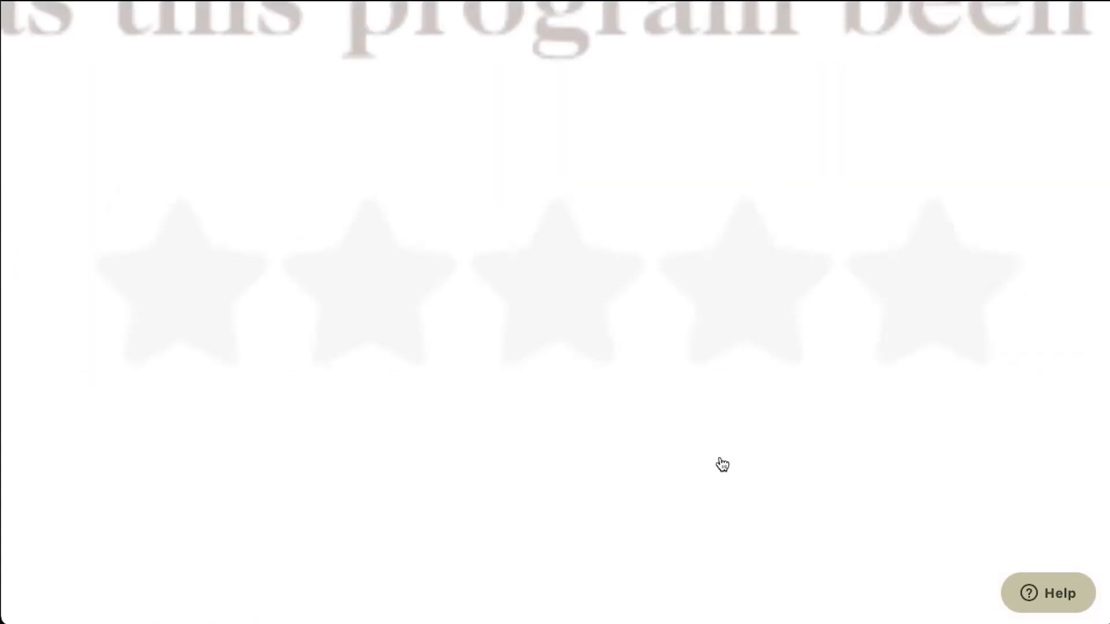
click(646, 306)
click(557, 420)
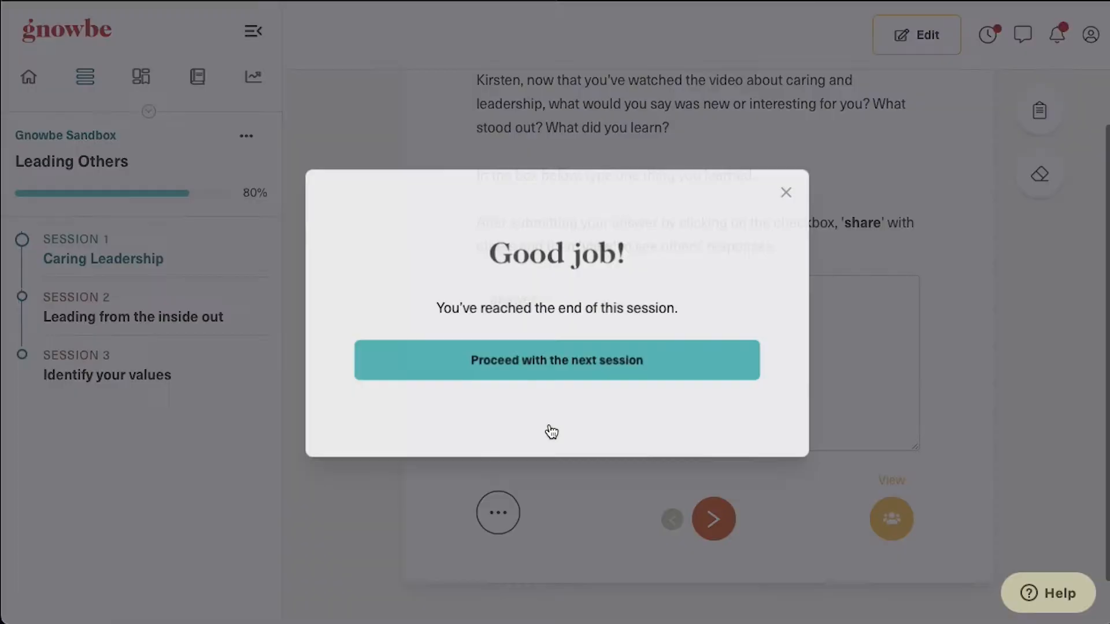
click(621, 372)
View the Authenticity quote card and the leadership do card, then return to editing
scroll(677, 448, down, 7)
scroll(676, 449, down, 5)
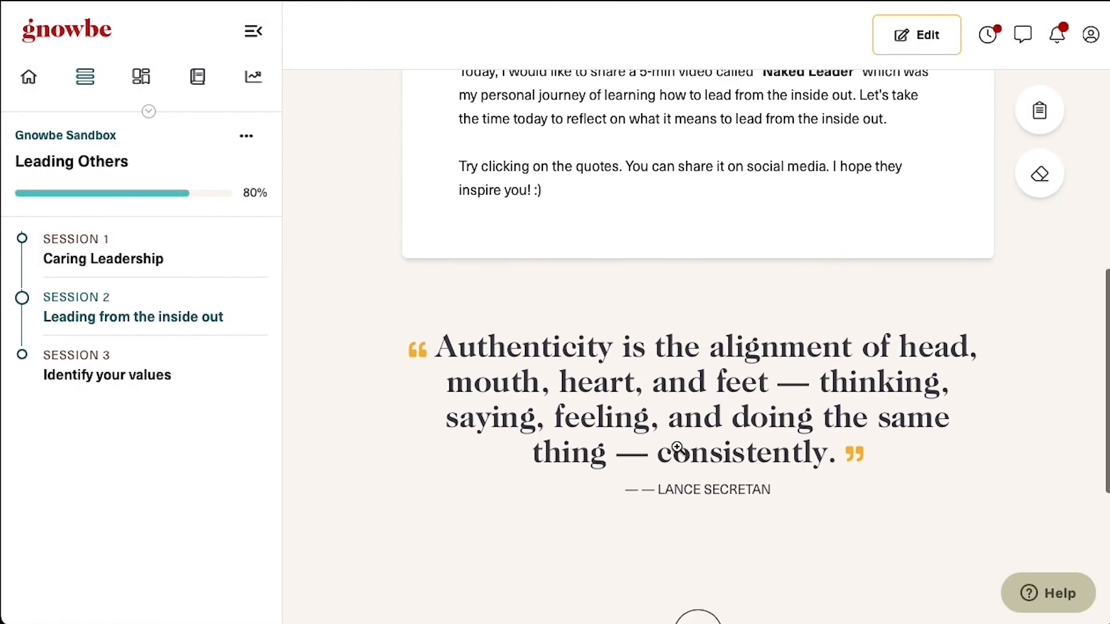
click(749, 423)
scroll(672, 377, down, 4)
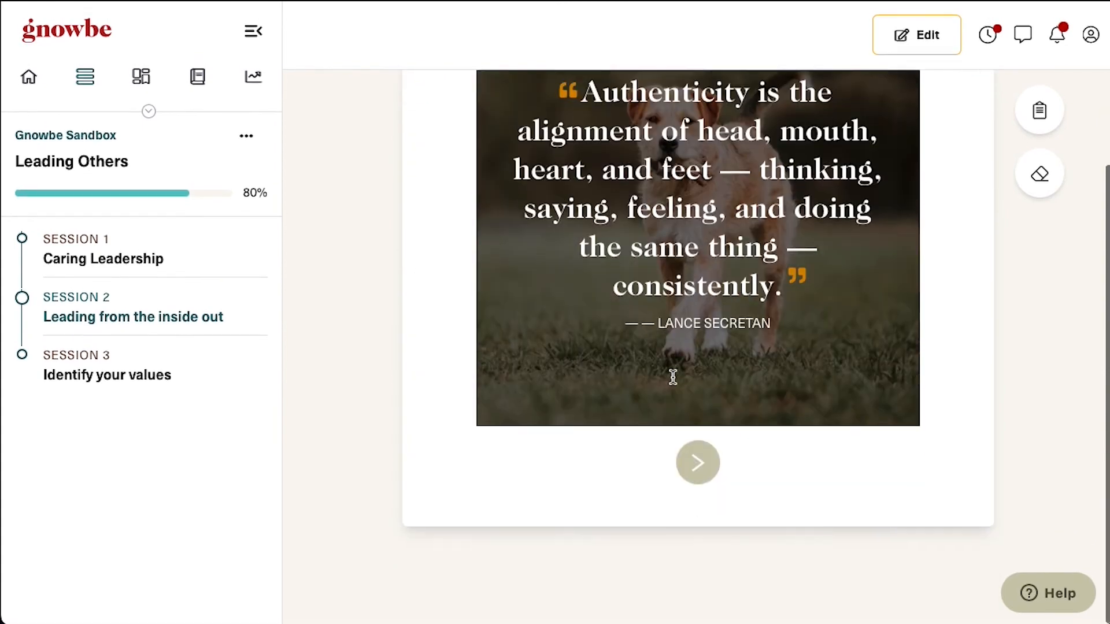
click(697, 474)
click(698, 486)
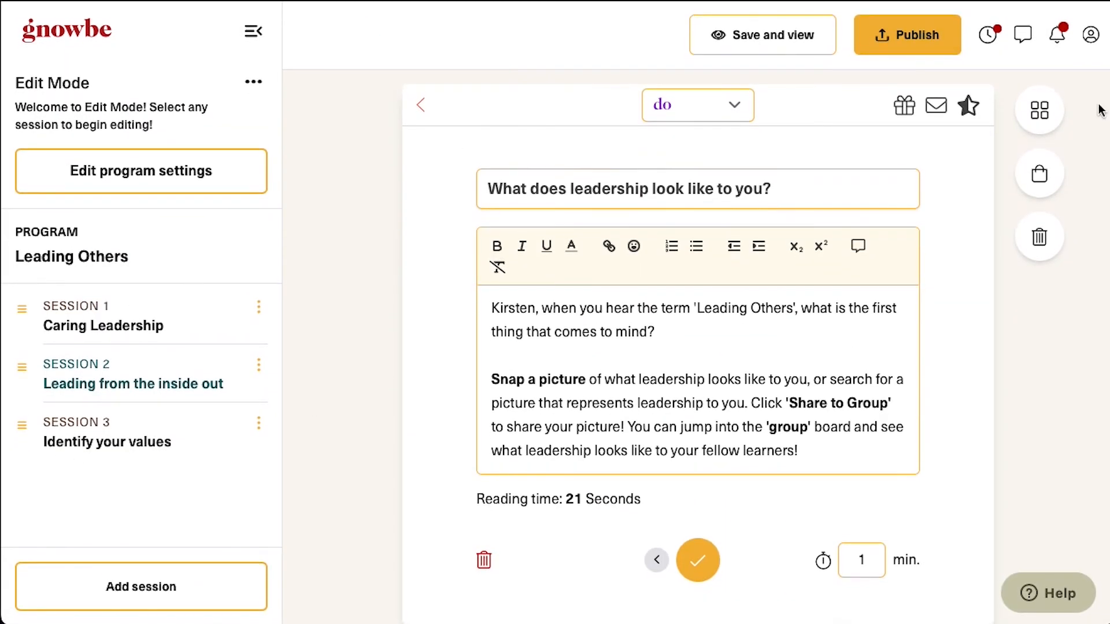
Publish Leading Others and create a new learner group named 'My Group 1'
click(948, 44)
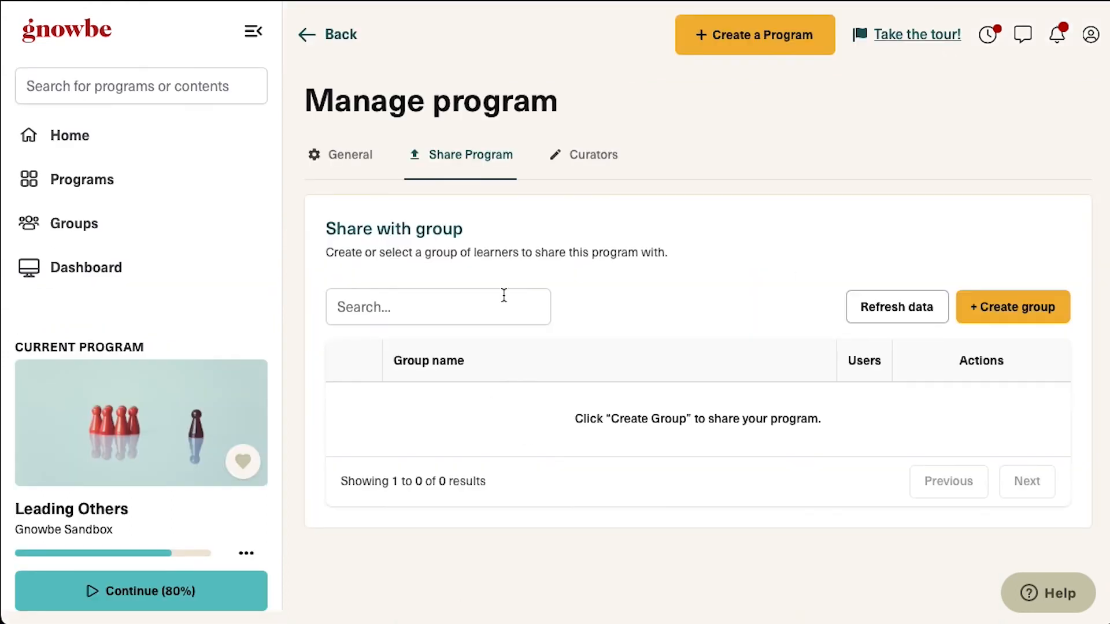
click(1051, 316)
click(548, 332)
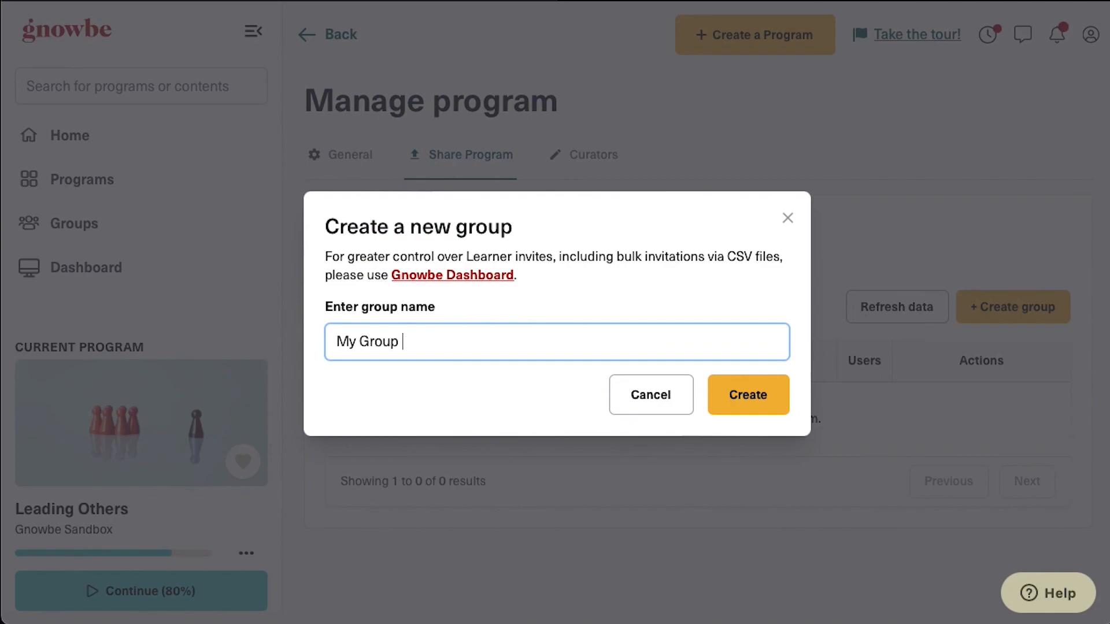
text(My Group 1)
click(753, 389)
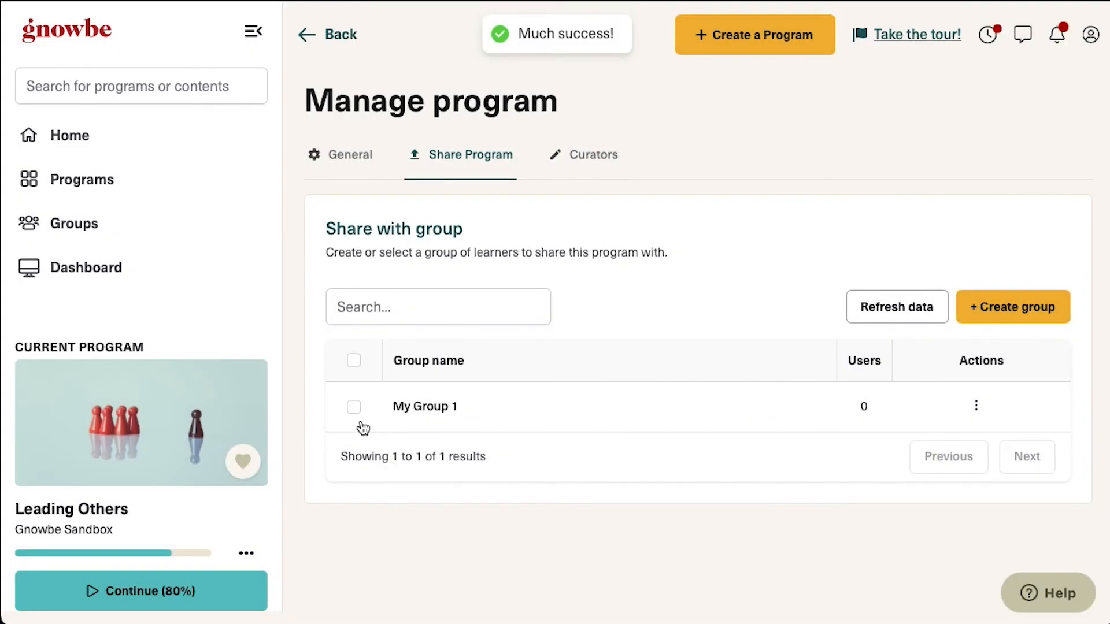
Share the program with My Group 1 and confirm the change
click(354, 408)
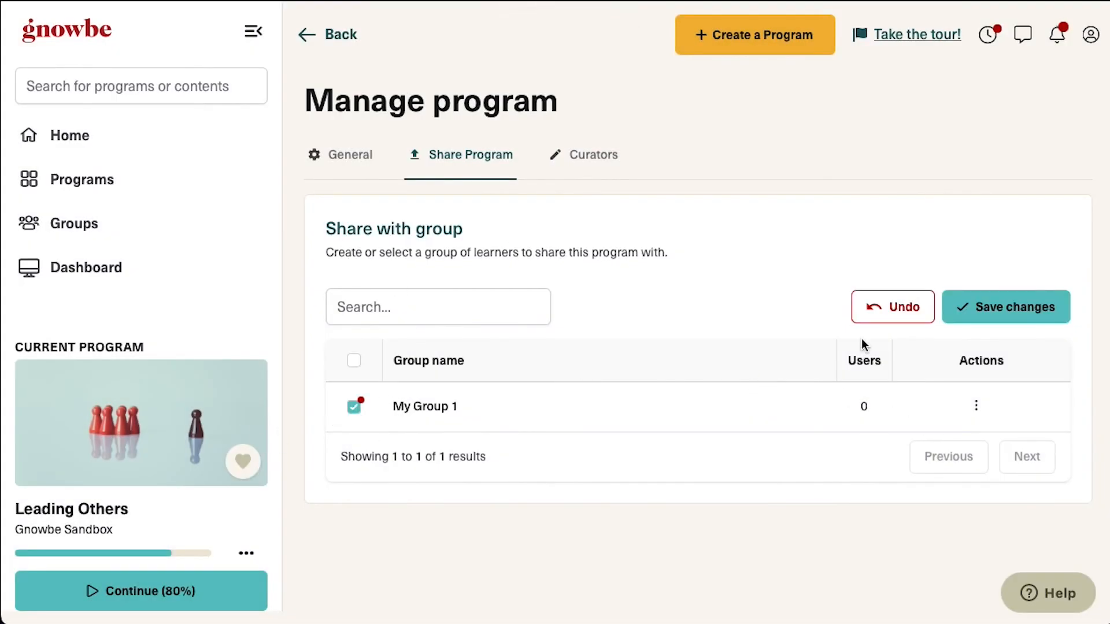
click(1031, 312)
click(762, 391)
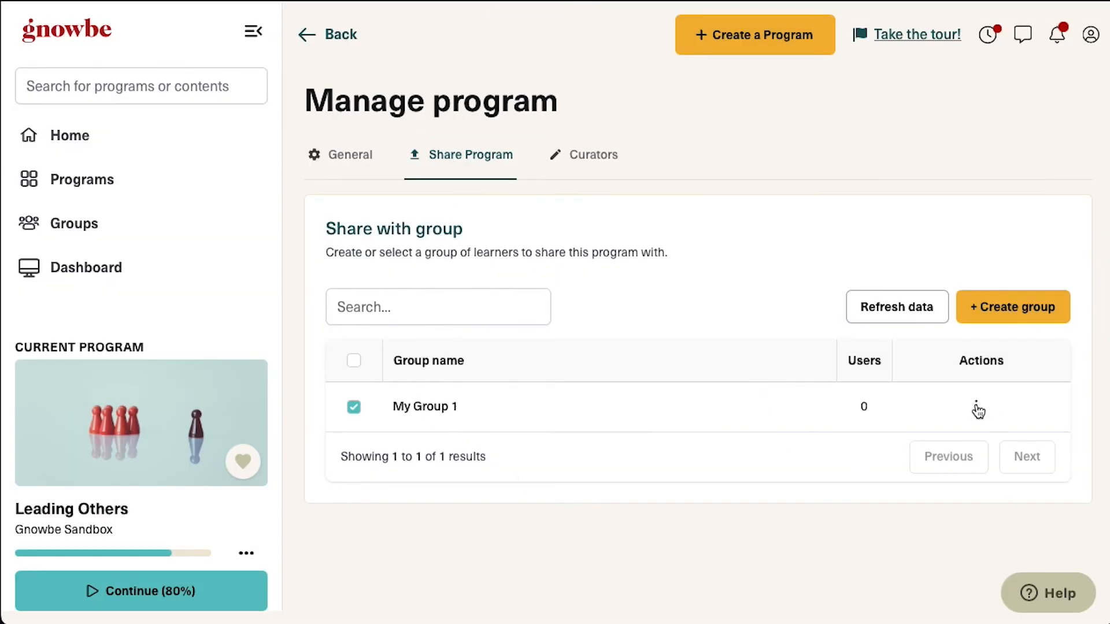
click(977, 407)
click(875, 419)
click(393, 309)
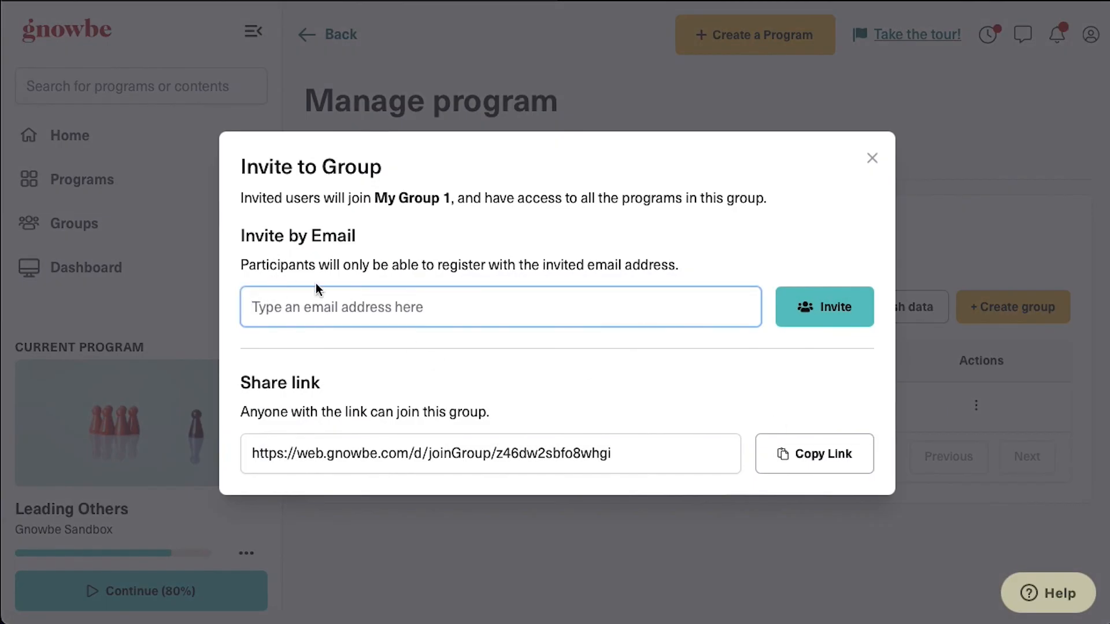
click(575, 447)
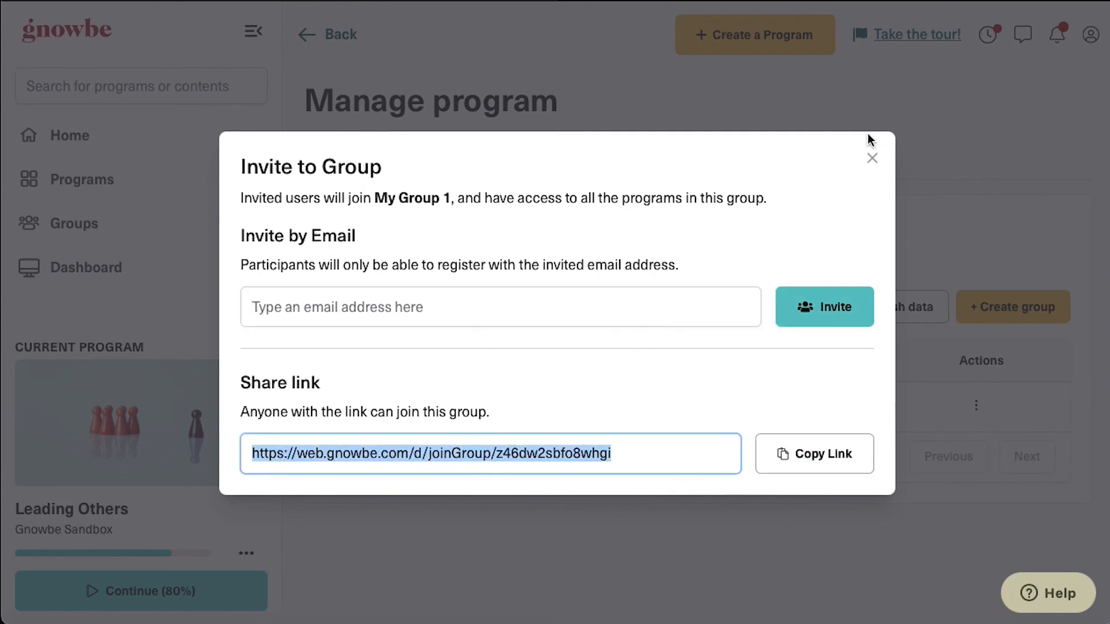
click(872, 158)
scroll(741, 226, down, 1)
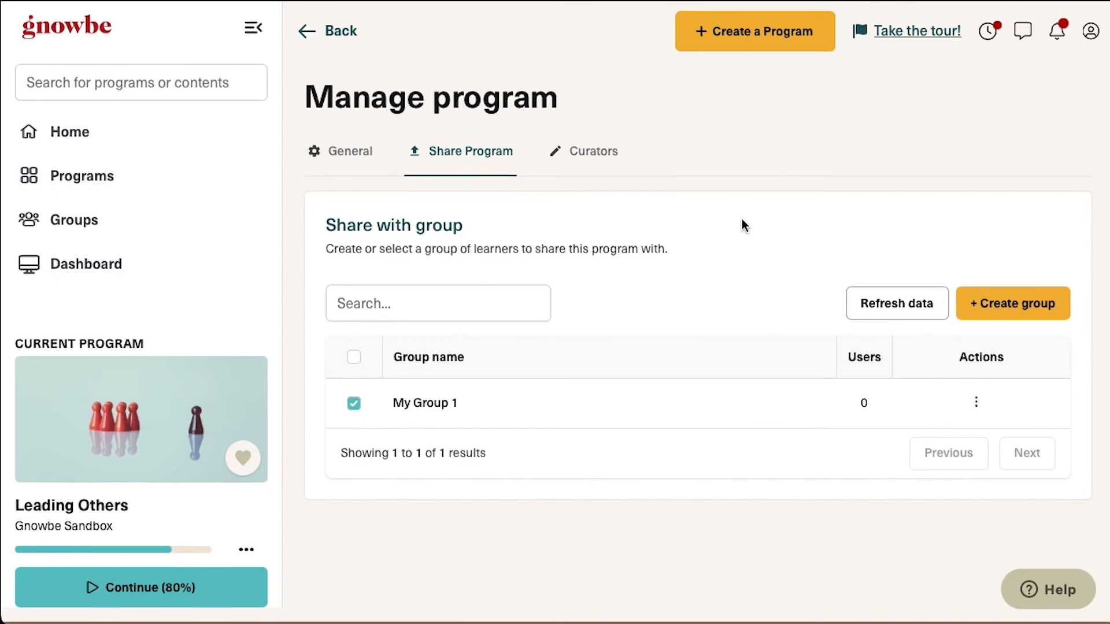